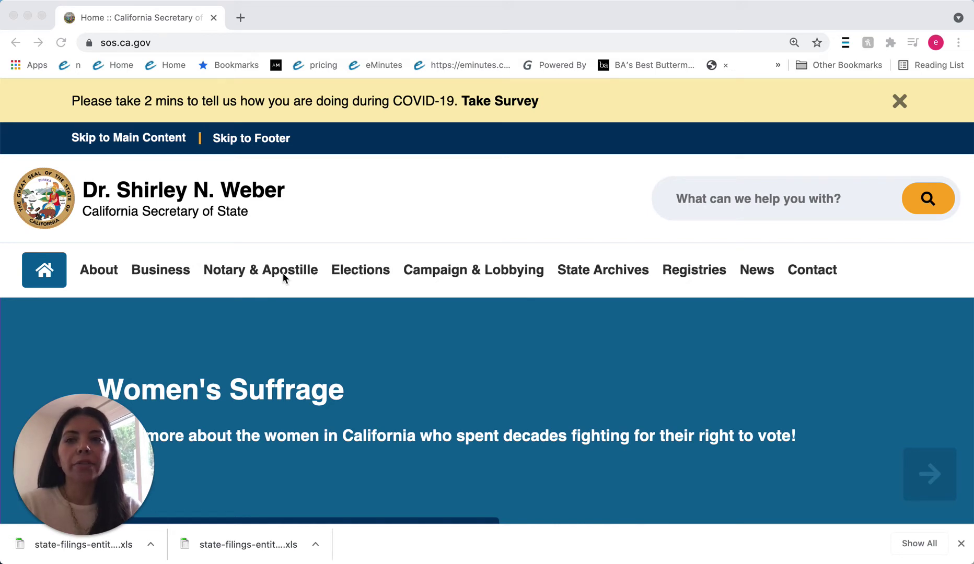
Step: From the Business section's Hot Topics, open the Corporation Statements of Information online filing
click(162, 273)
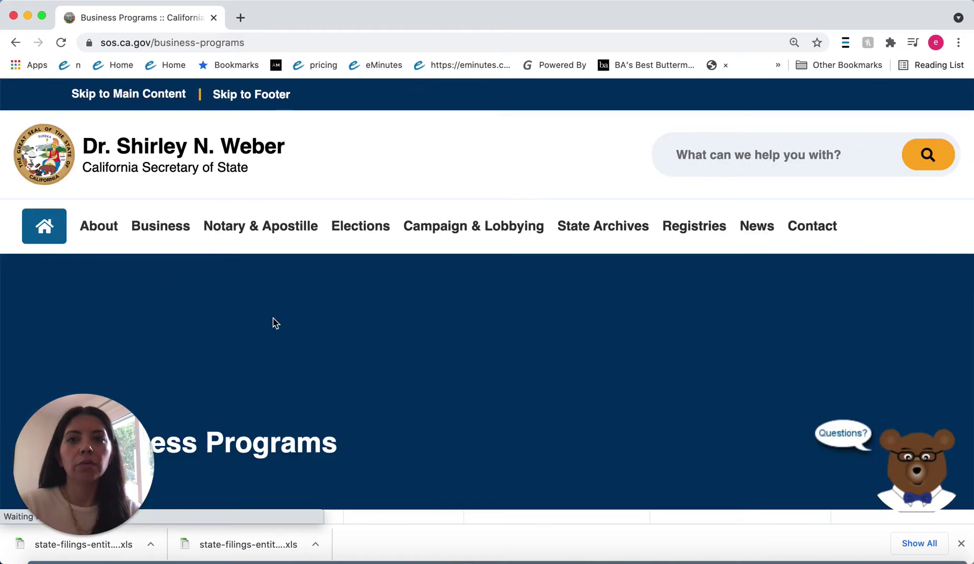
scroll(282, 329, down, 3)
scroll(282, 329, down, 5)
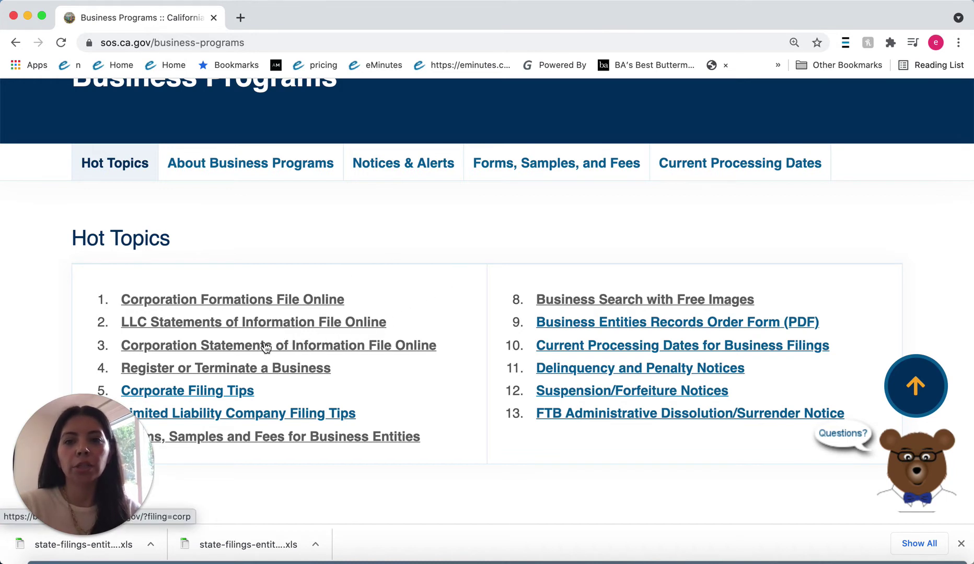
click(266, 346)
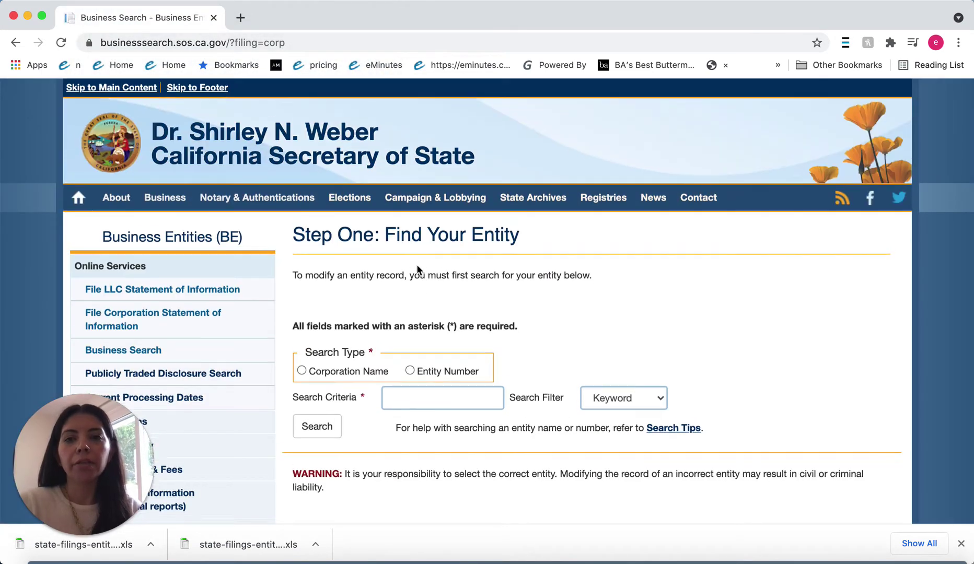
scroll(418, 271, down, 3)
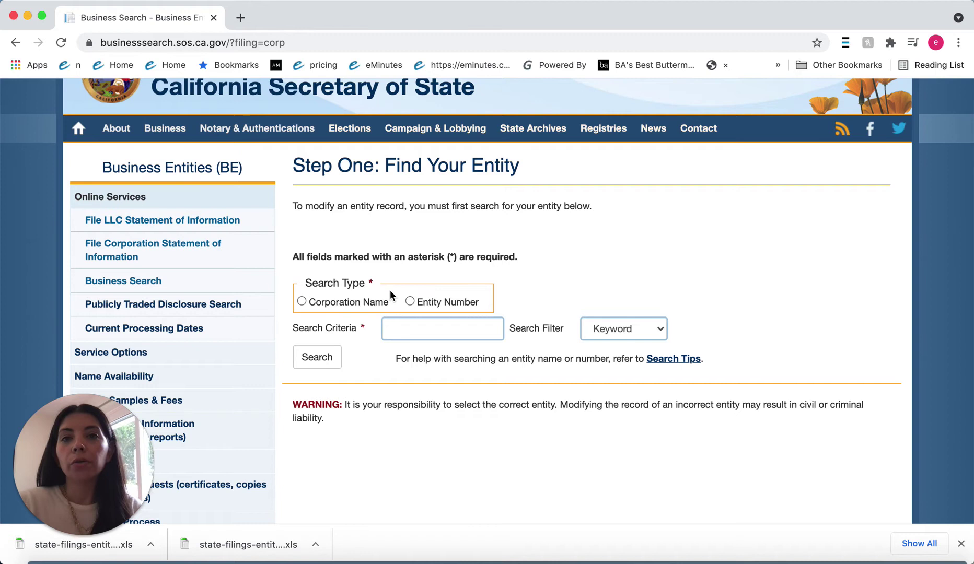
Step: Search corporation names for 'ungerlaw', select UNGERLAW, PC and acknowledge the Important Notice
click(302, 303)
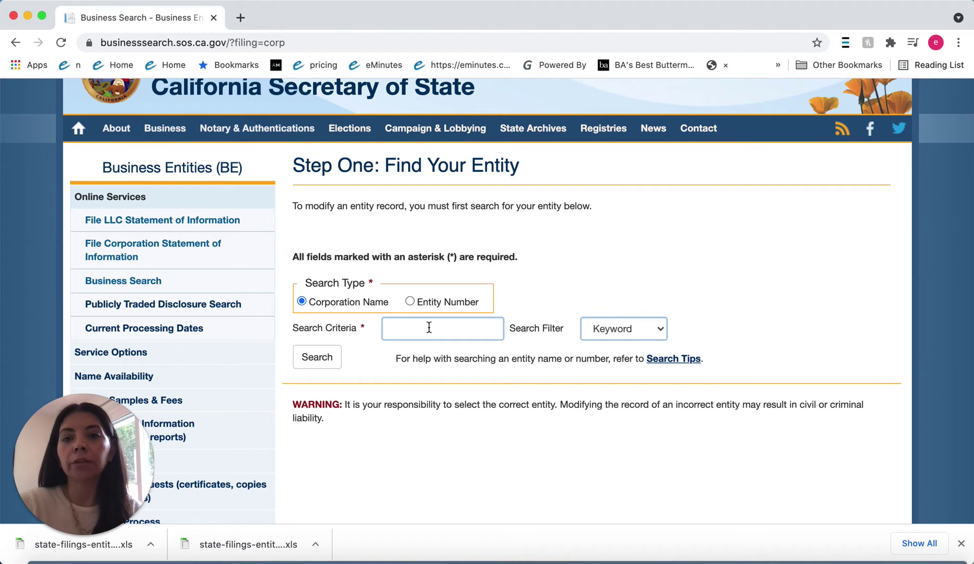
click(429, 325)
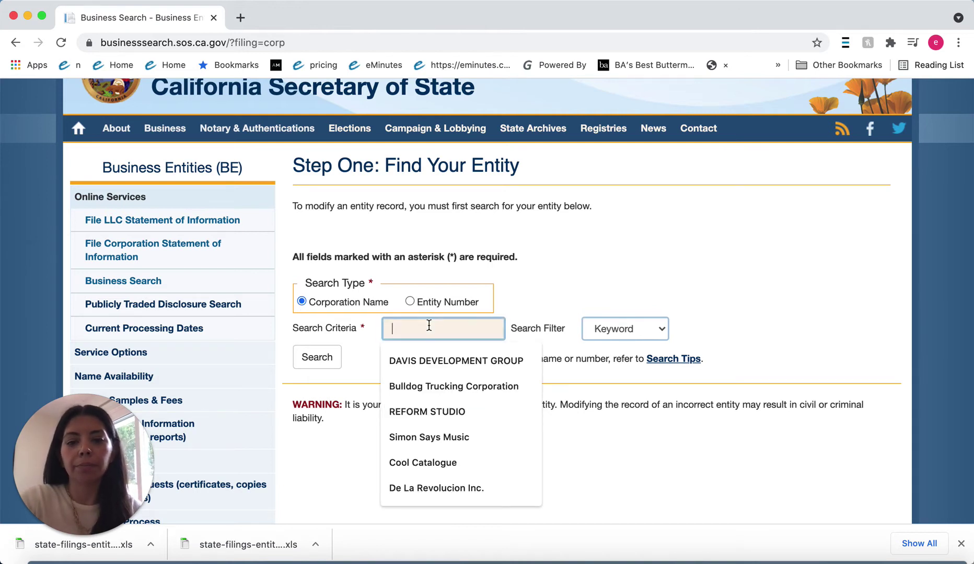
text(ungerlaw)
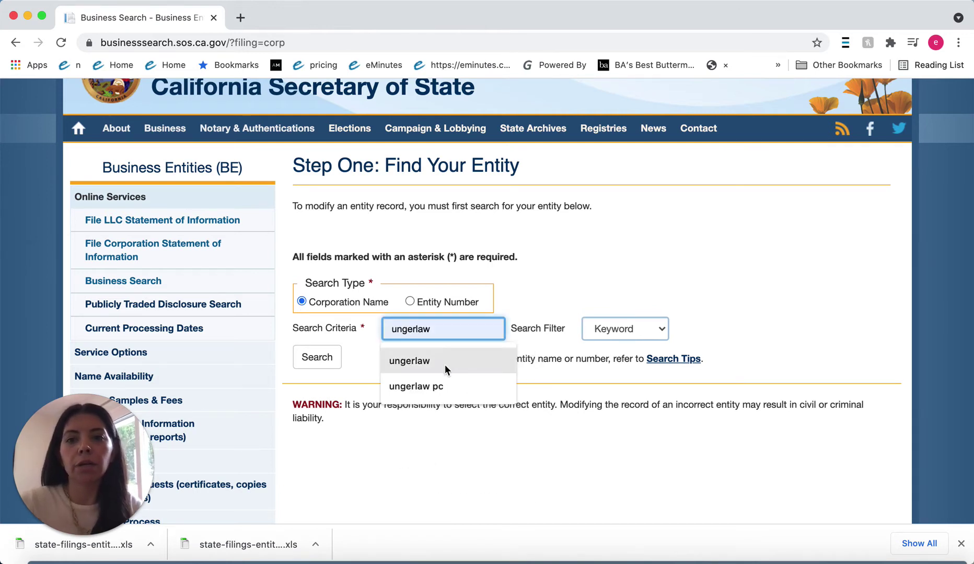
click(444, 366)
click(324, 359)
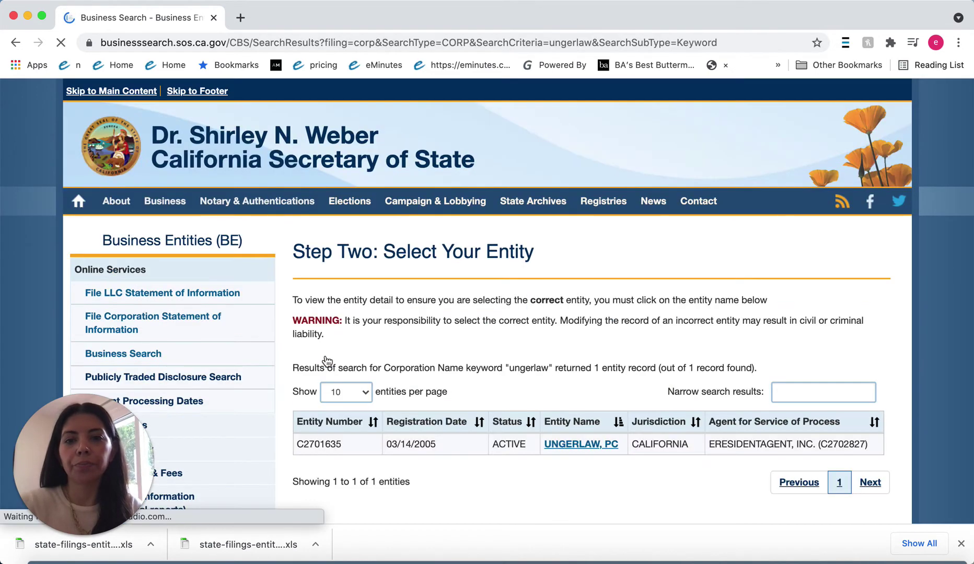
scroll(550, 387, down, 1)
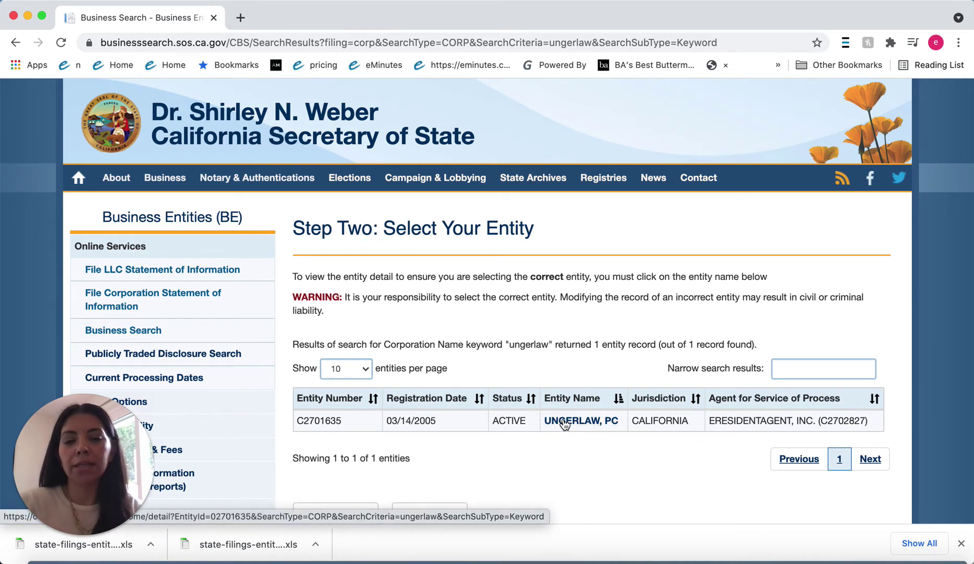
click(565, 424)
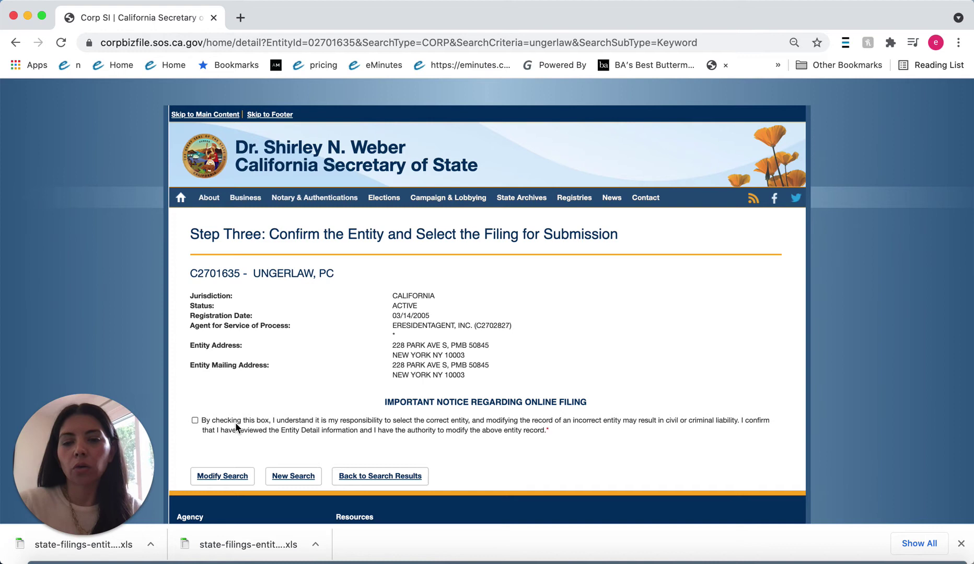
click(195, 420)
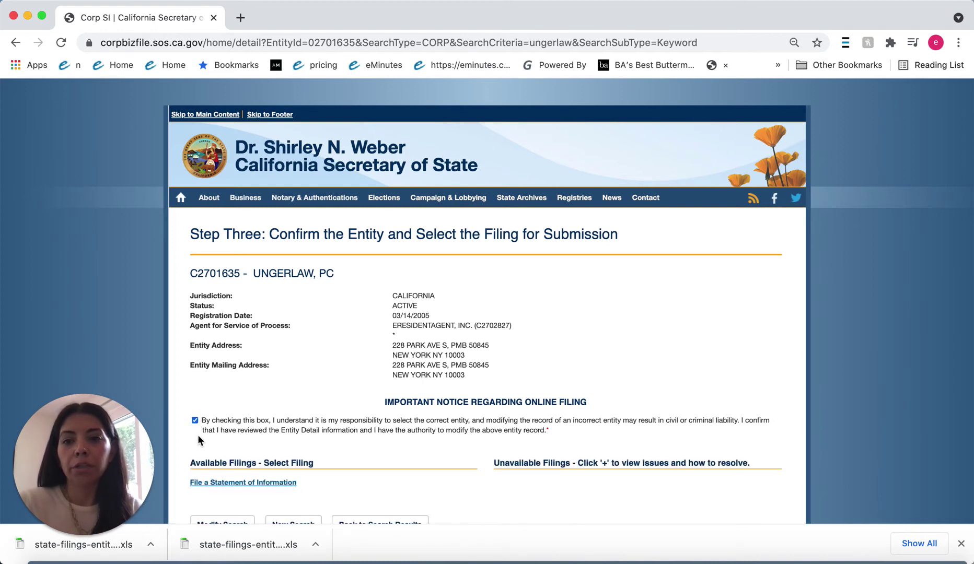
Step: Start the Statement of Information, accept the privacy warning and terms, and advance to Entity Information
click(240, 482)
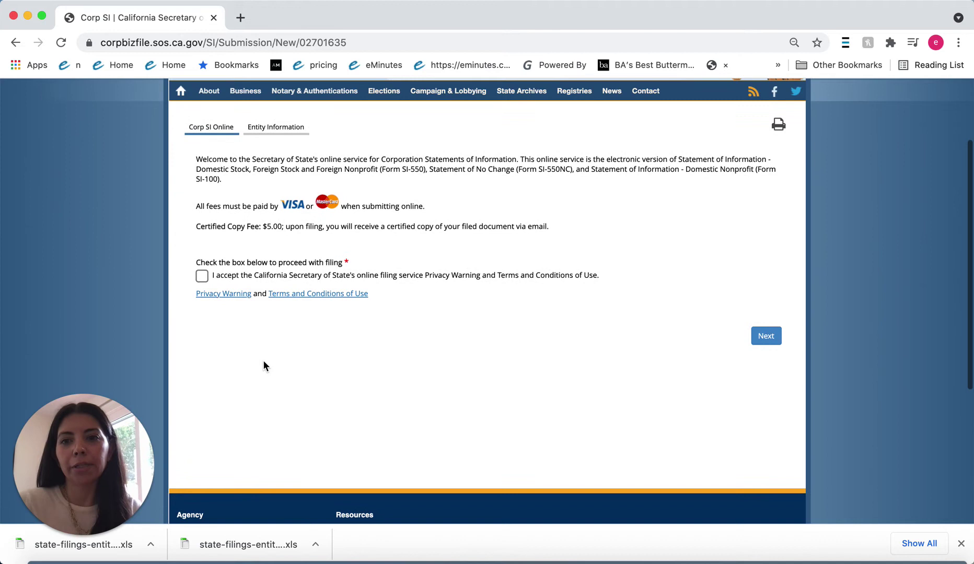
click(202, 276)
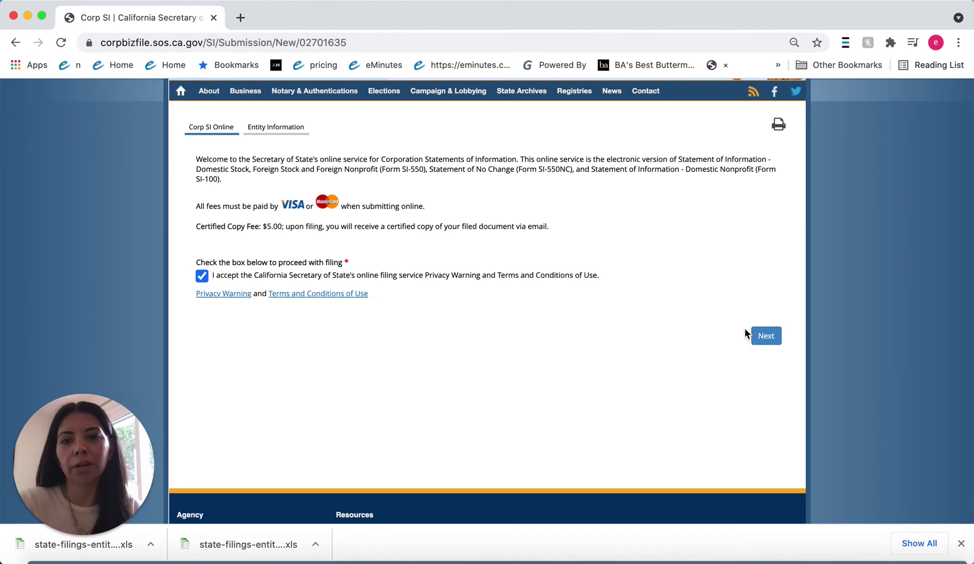
click(766, 336)
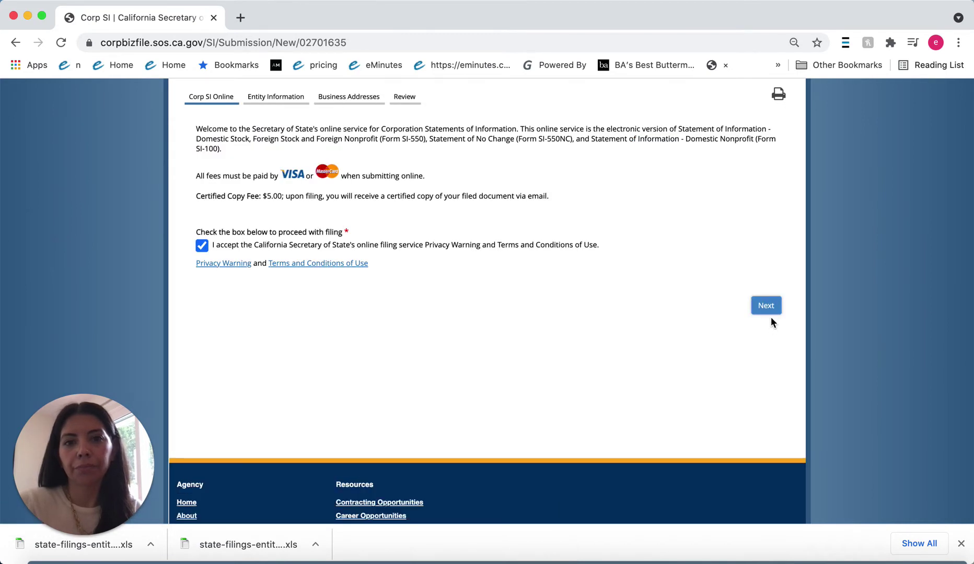
click(767, 307)
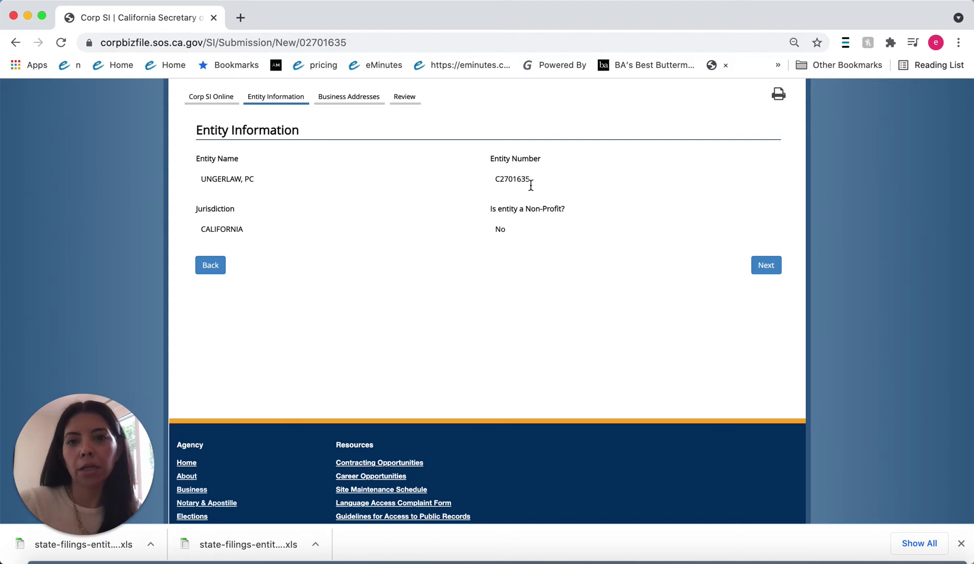
Step: Enter the principal executive office's street address with United States of America as the country
click(764, 270)
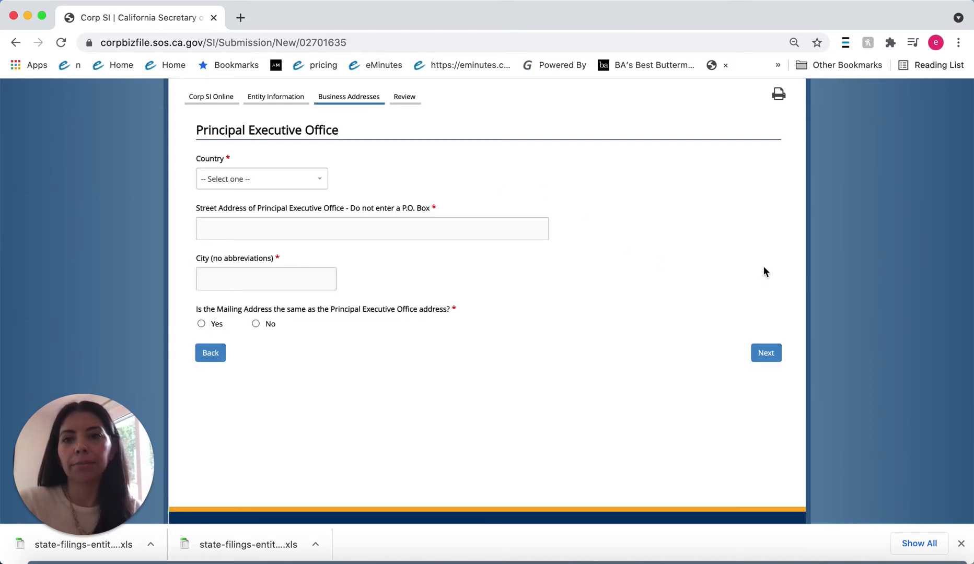
click(426, 225)
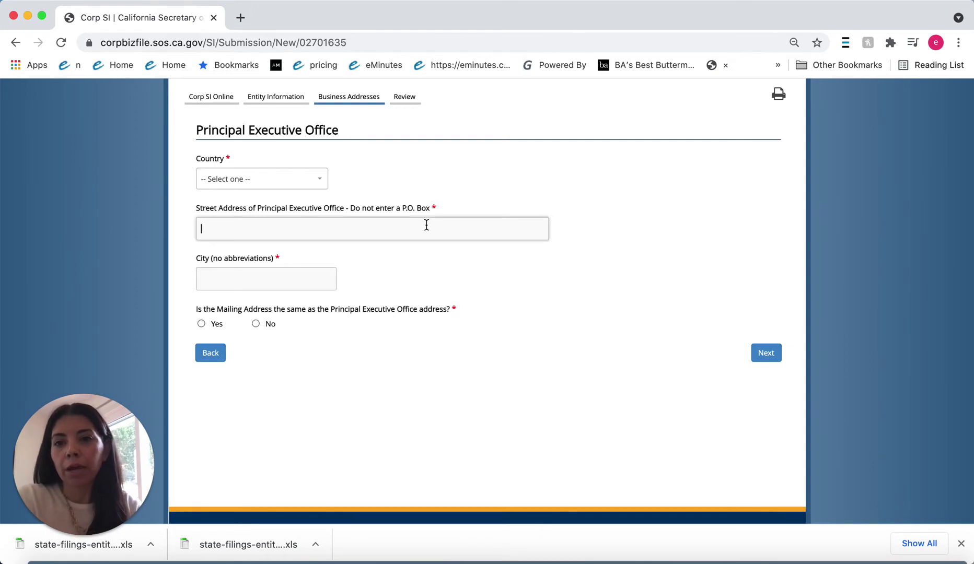
click(263, 180)
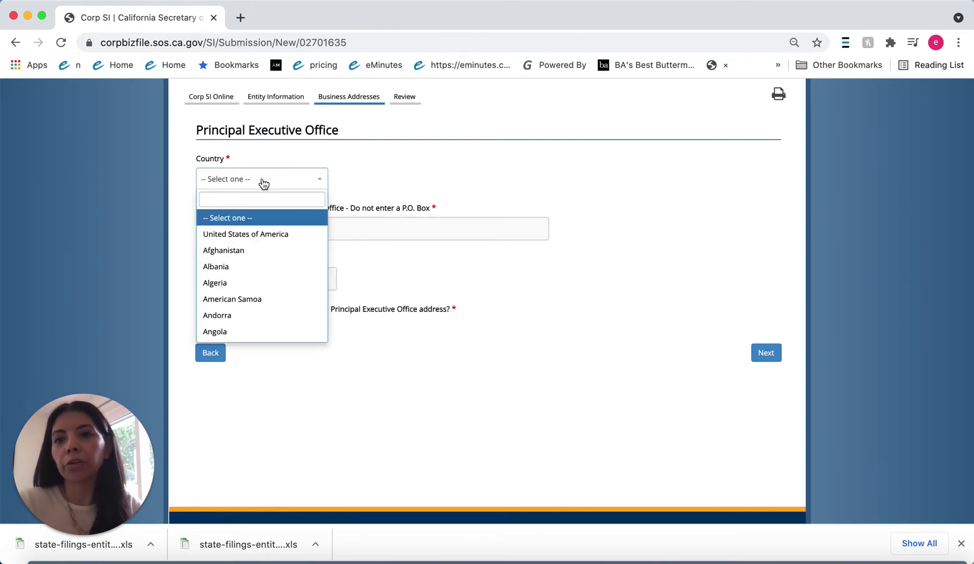
click(260, 235)
click(264, 226)
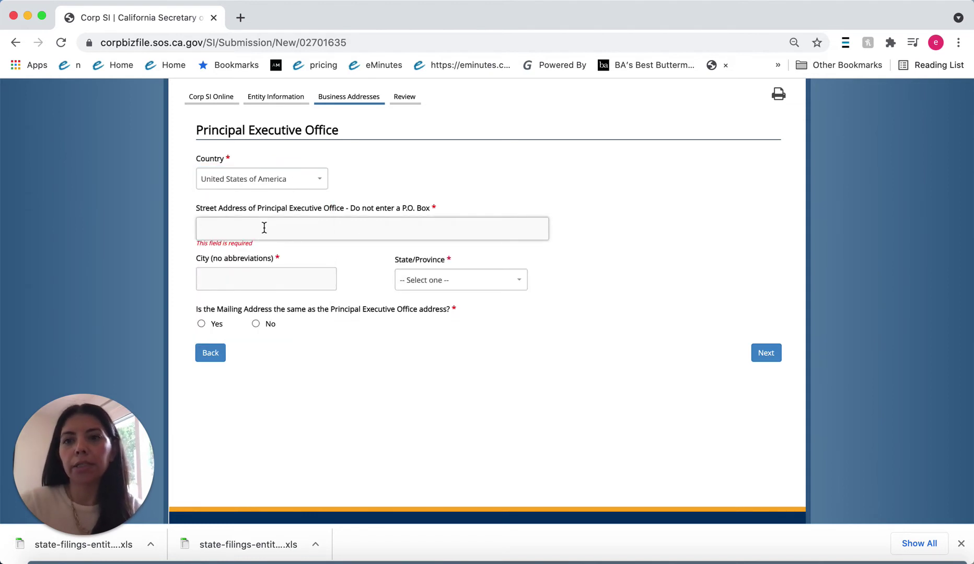
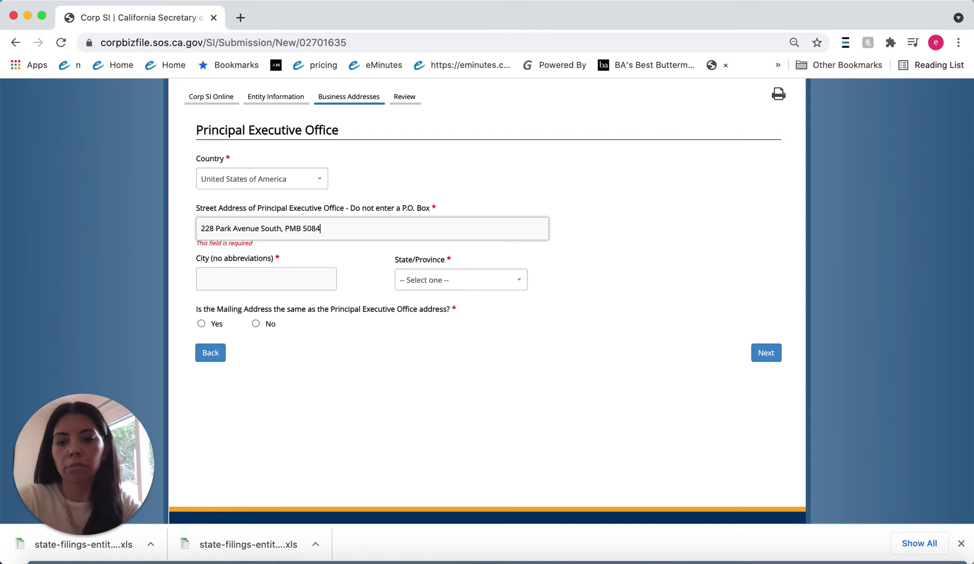
Step: Complete the office address with city New York, state New York and zip code 10003
click(205, 276)
text(Ne w)
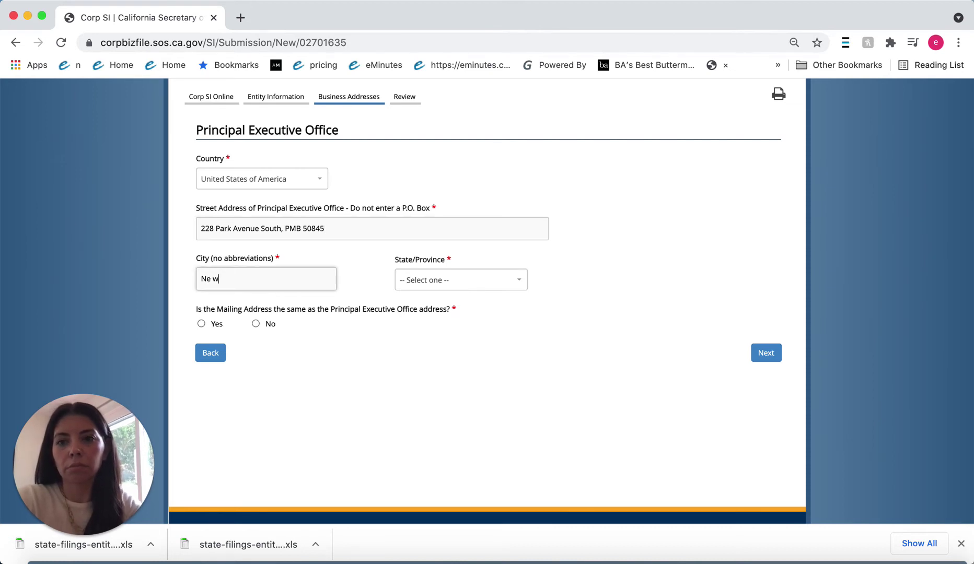
key(BackSpace)
key(BackSpace)
text(w York)
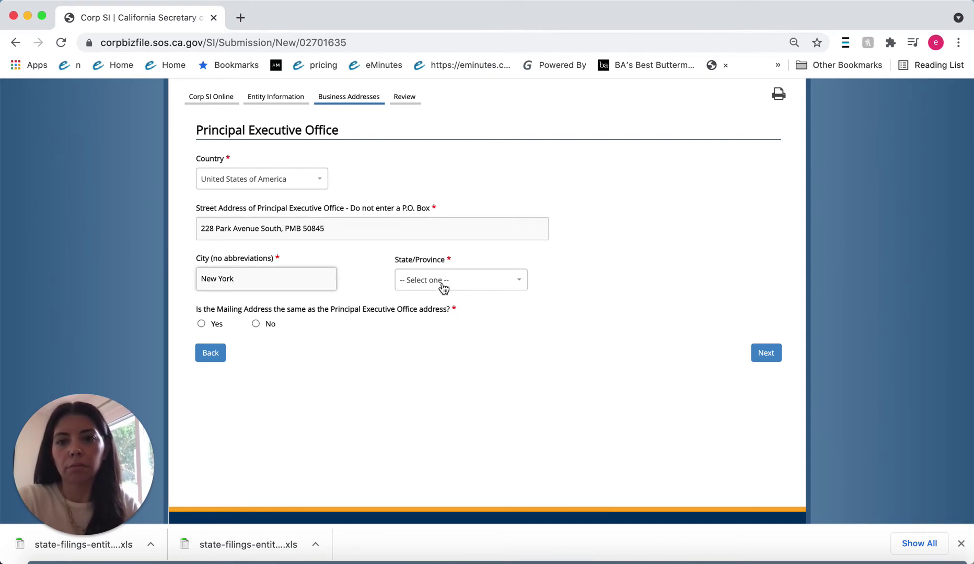
click(443, 288)
text(new)
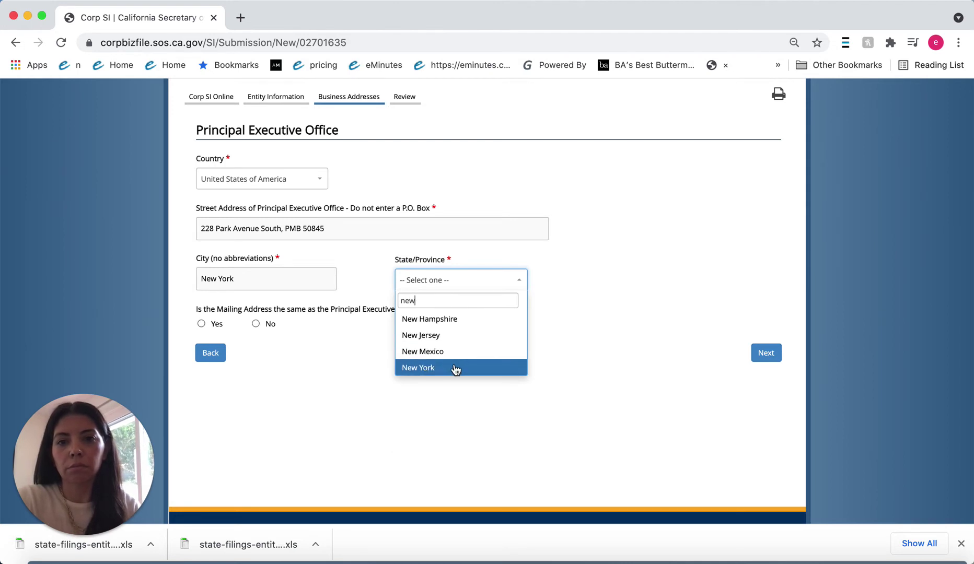
click(456, 369)
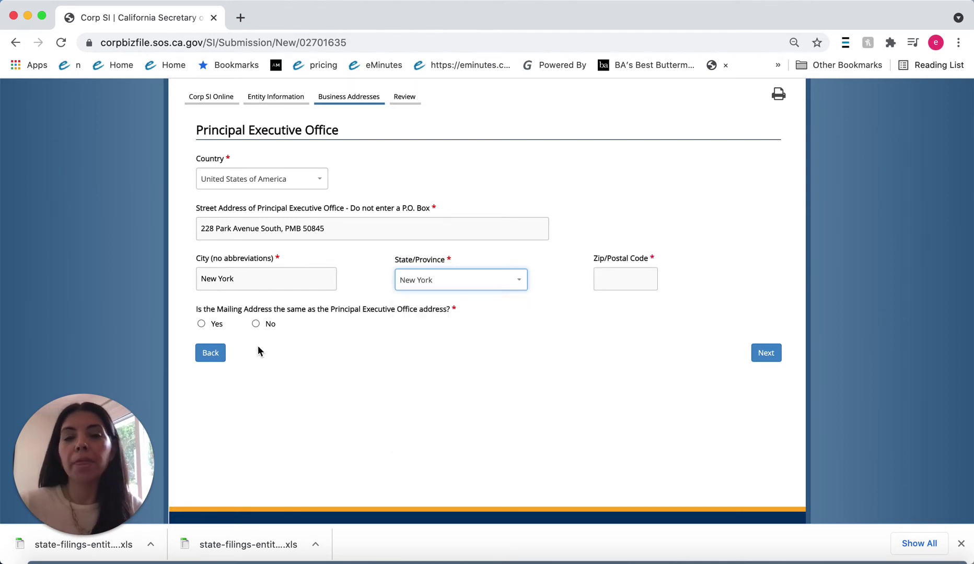
click(605, 277)
text(100)
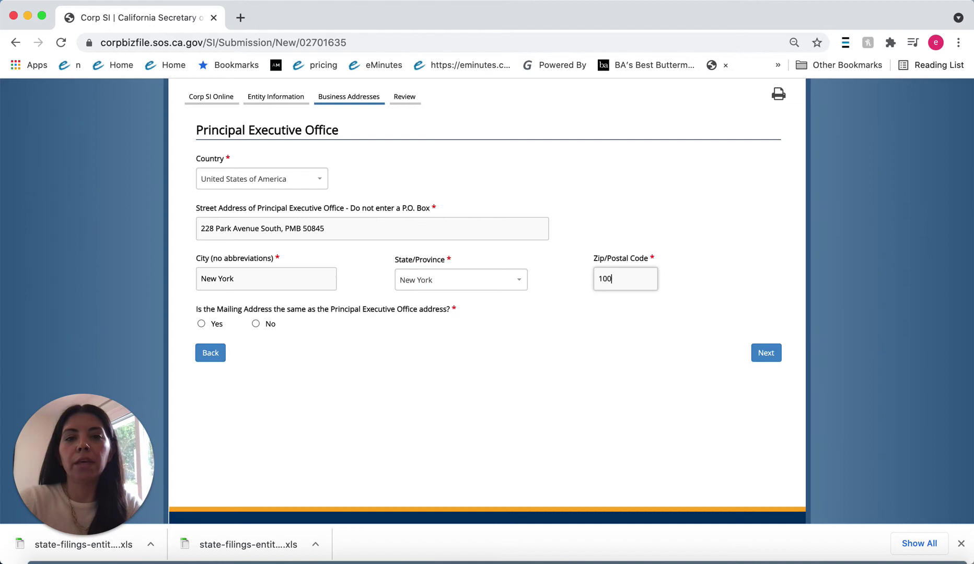
text(0)
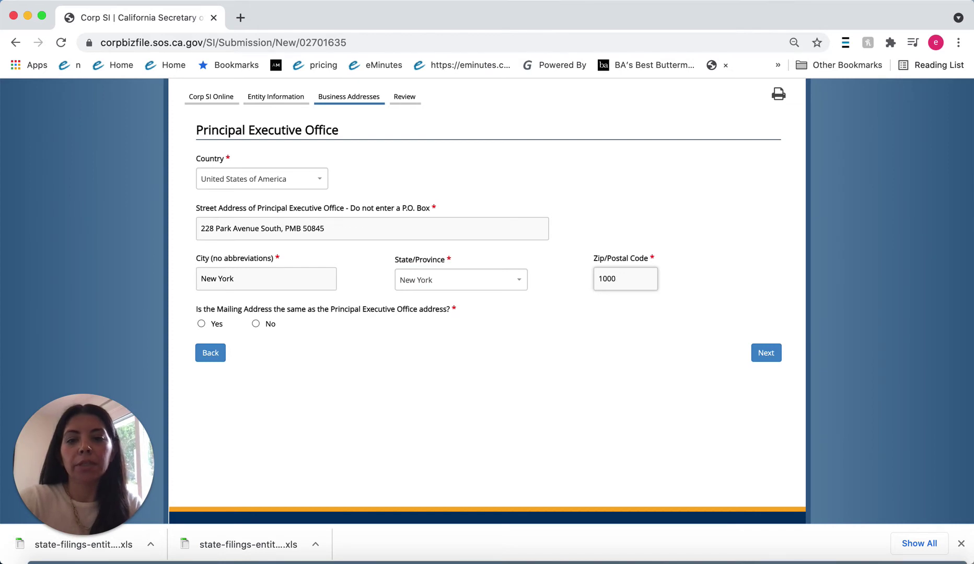
text(3)
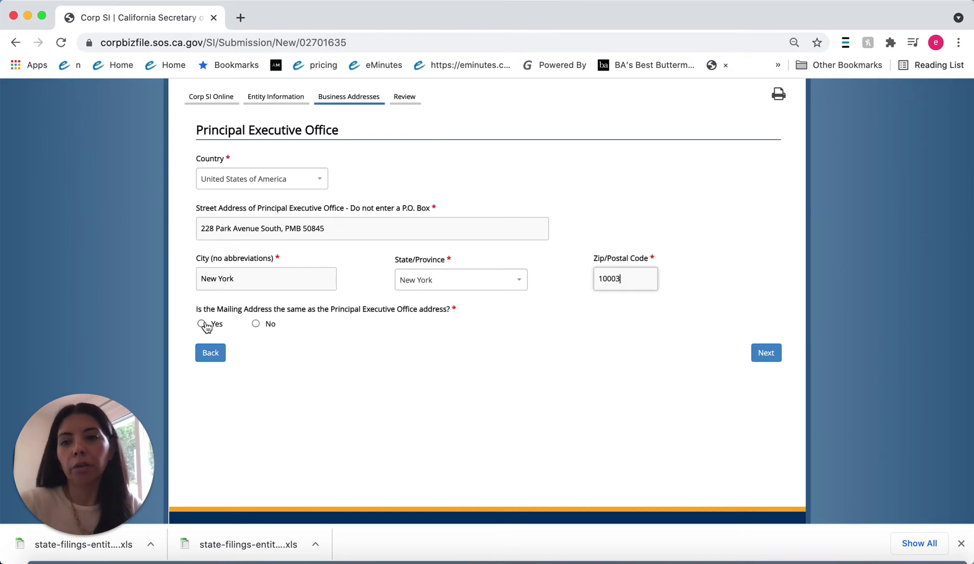
Step: Mark the mailing address same as the executive office and no California principal office, then continue
click(256, 324)
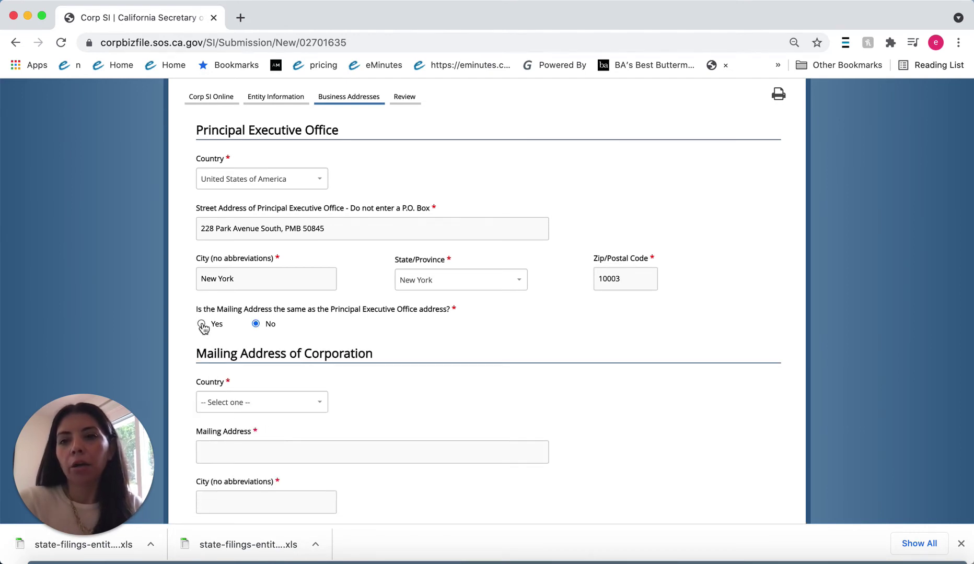
click(203, 325)
scroll(271, 345, down, 2)
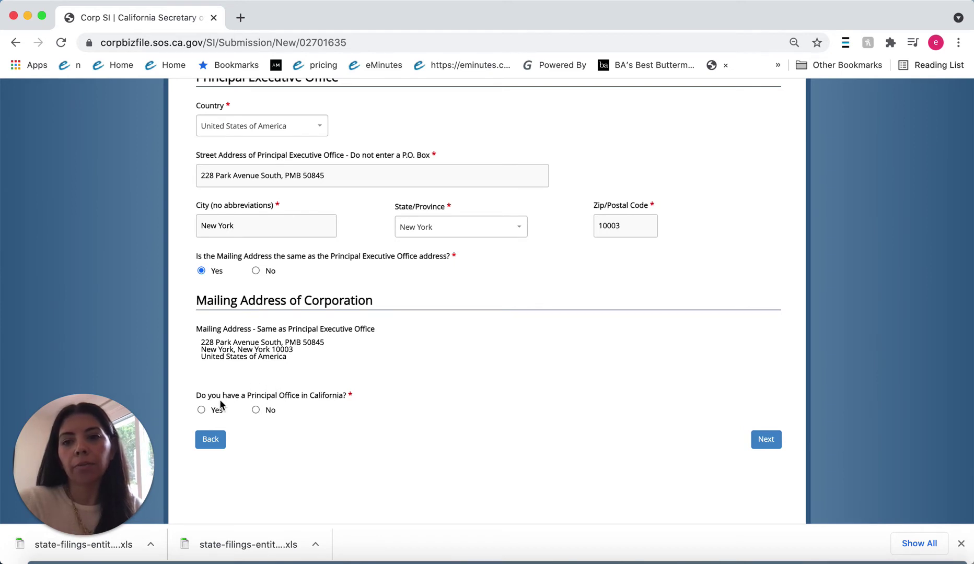
click(255, 410)
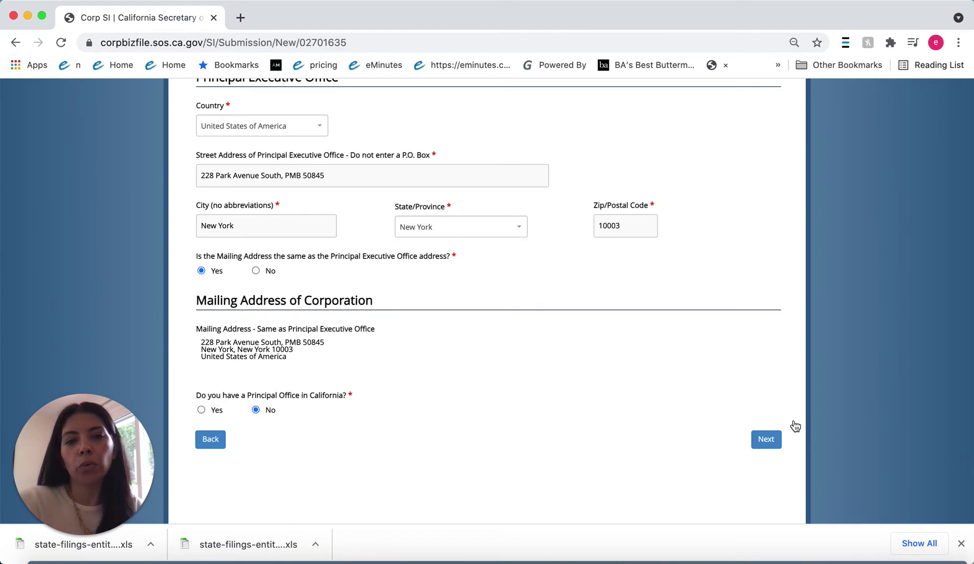
click(766, 439)
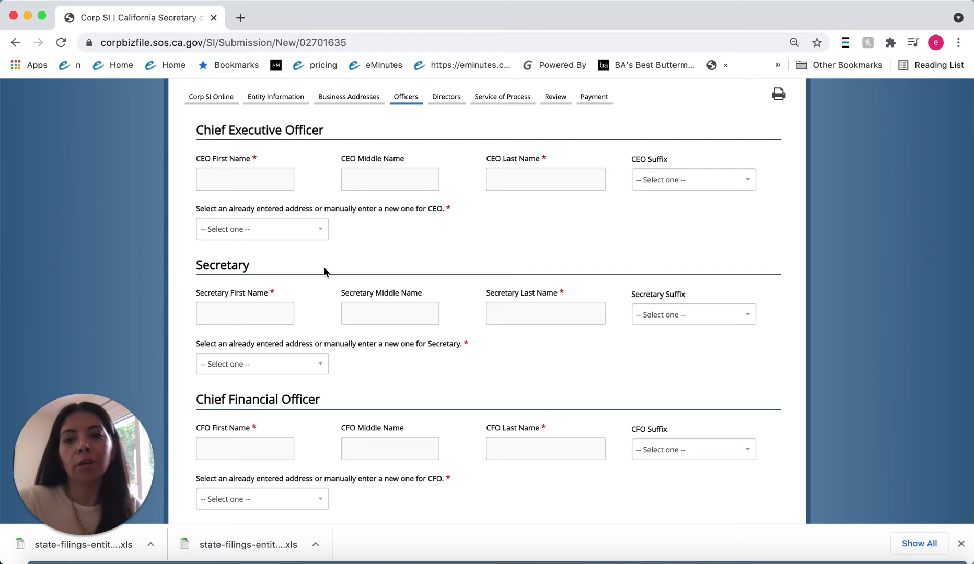
Step: Enter the officer's first, middle and last name as CEO at the Principal Executive Office address
scroll(324, 267, down, 3)
scroll(324, 269, up, 5)
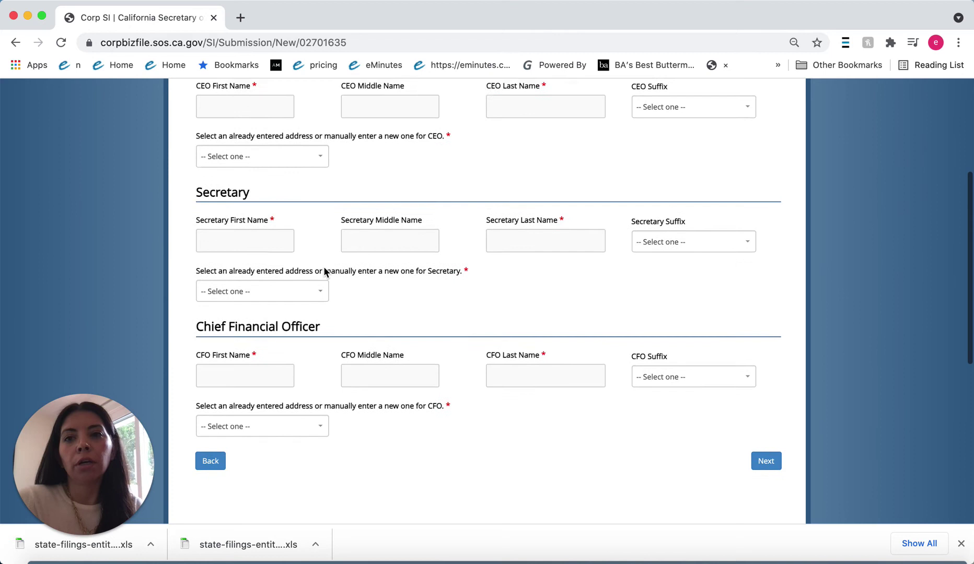
click(240, 173)
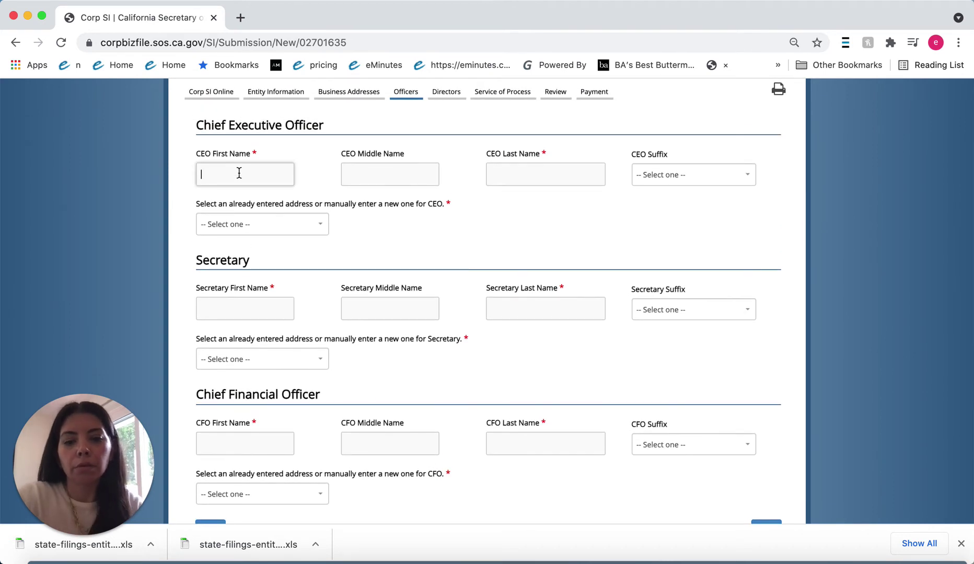
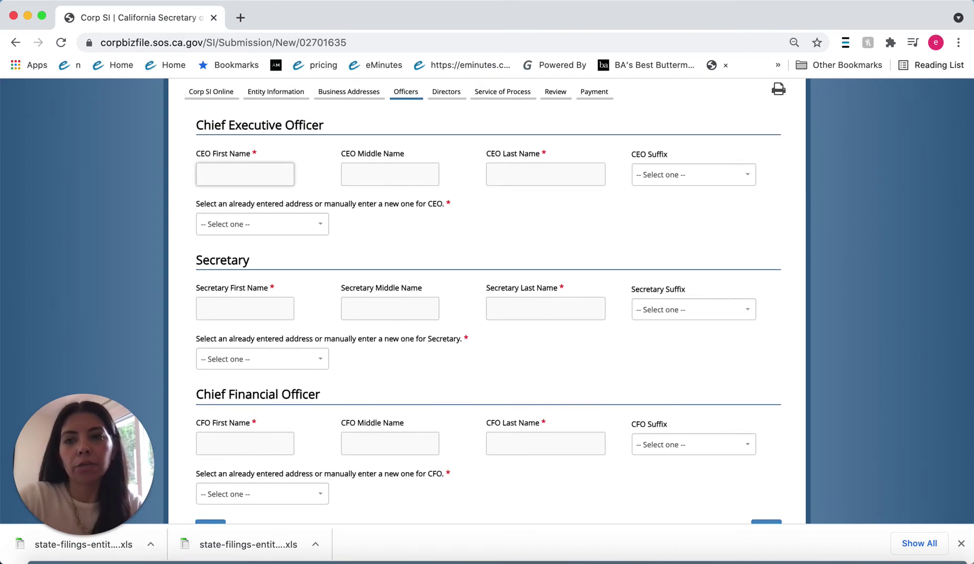
key(Tab)
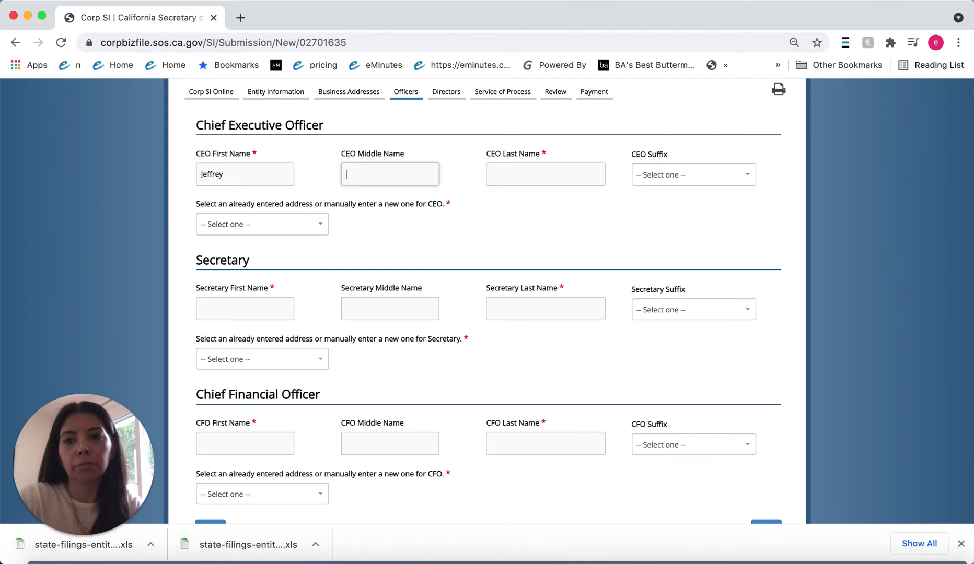
key(Tab)
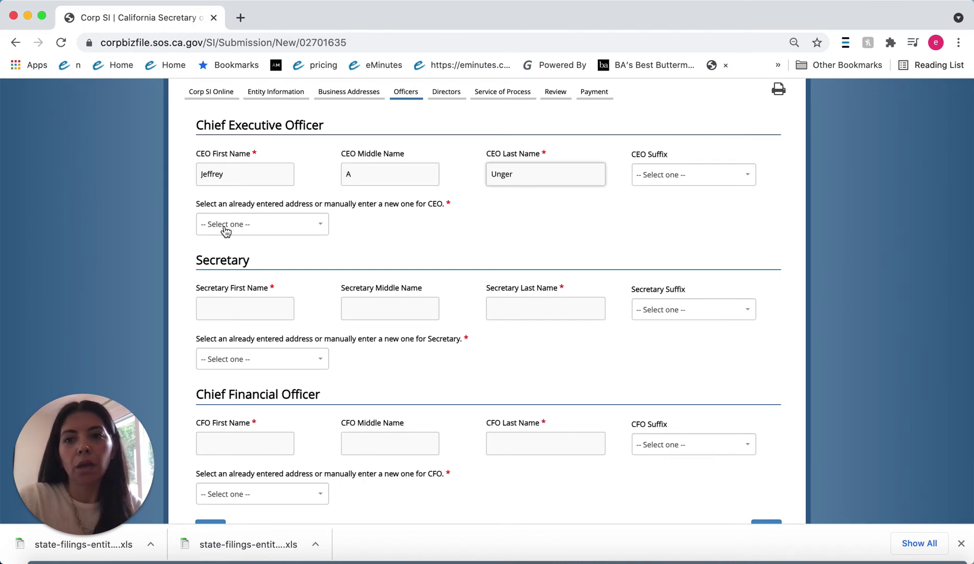
click(225, 225)
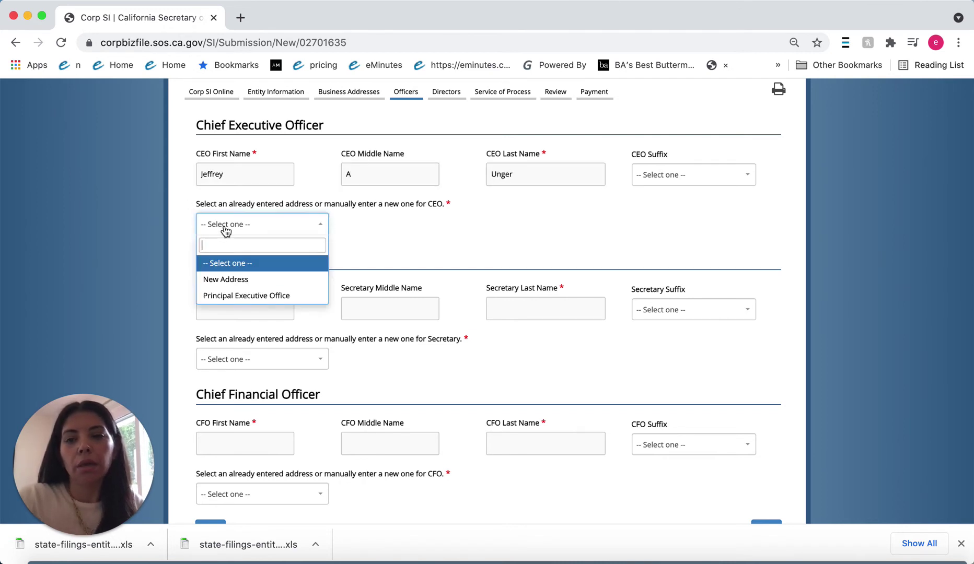
click(262, 296)
Step: Enter the same officer's name as Secretary with the Principal Executive Office address
click(237, 376)
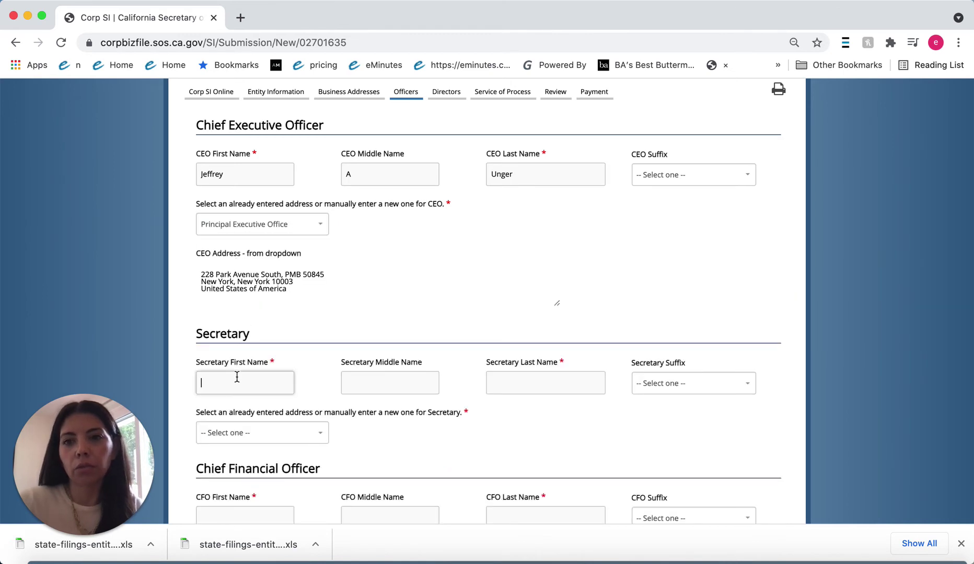
key(Tab)
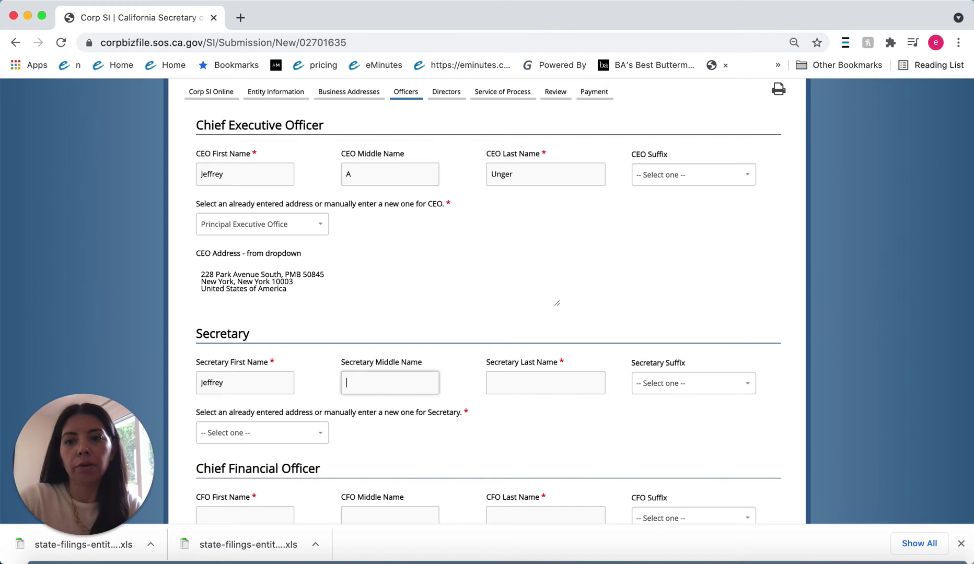
key(Tab)
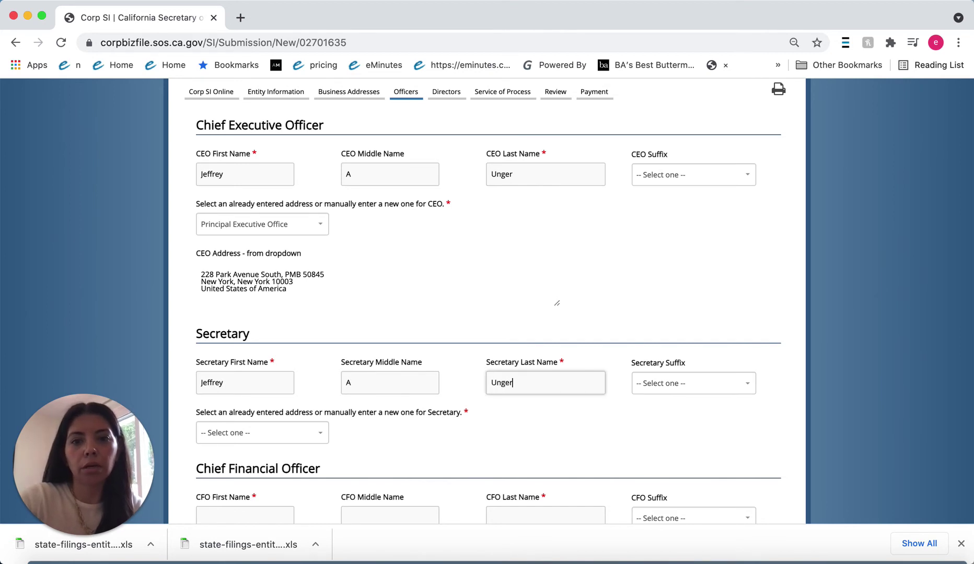
click(246, 434)
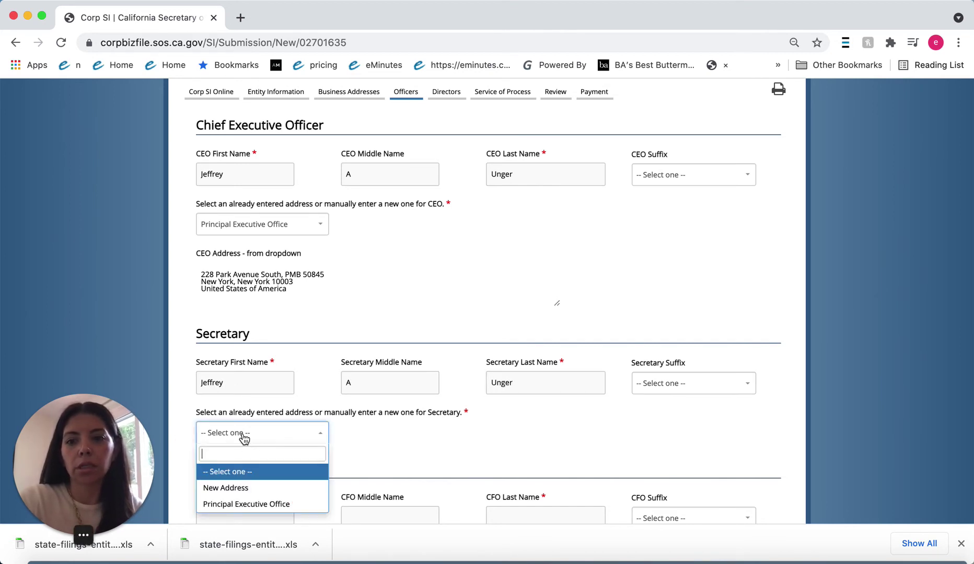
click(251, 504)
Step: Enter the same officer's name as CFO at the Principal Executive Office, then continue to Directors
scroll(249, 489, down, 3)
click(236, 473)
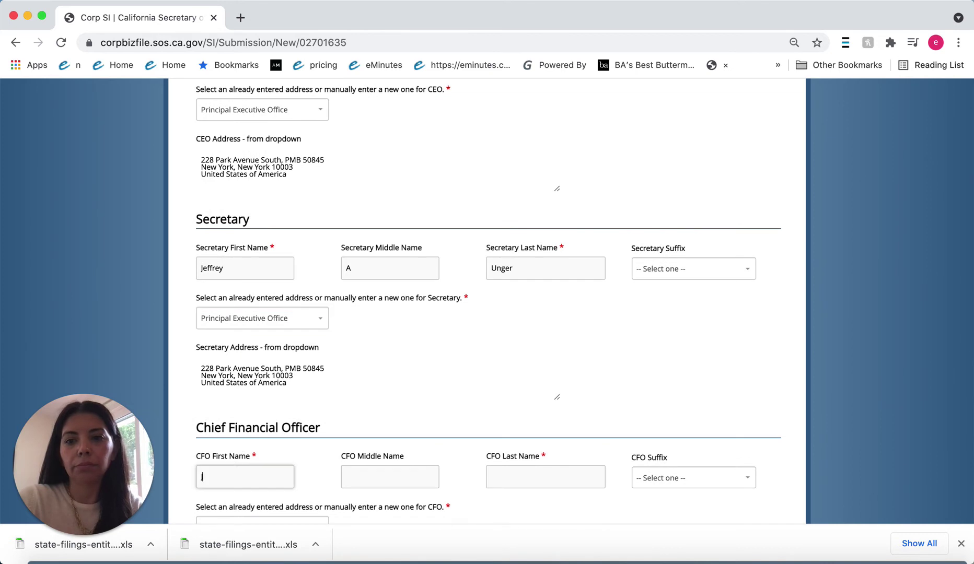
key(Tab)
key(Tab)
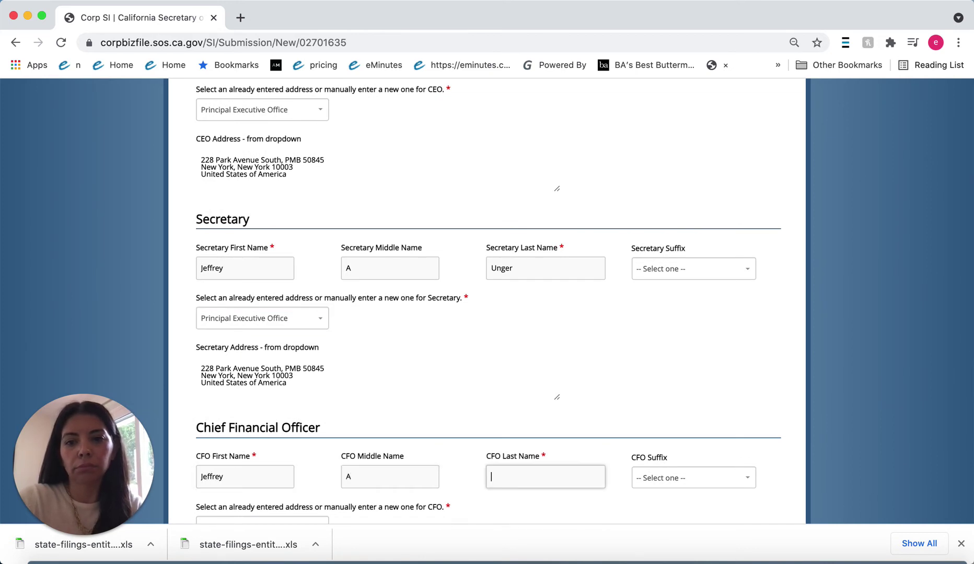
scroll(262, 366, down, 5)
click(225, 353)
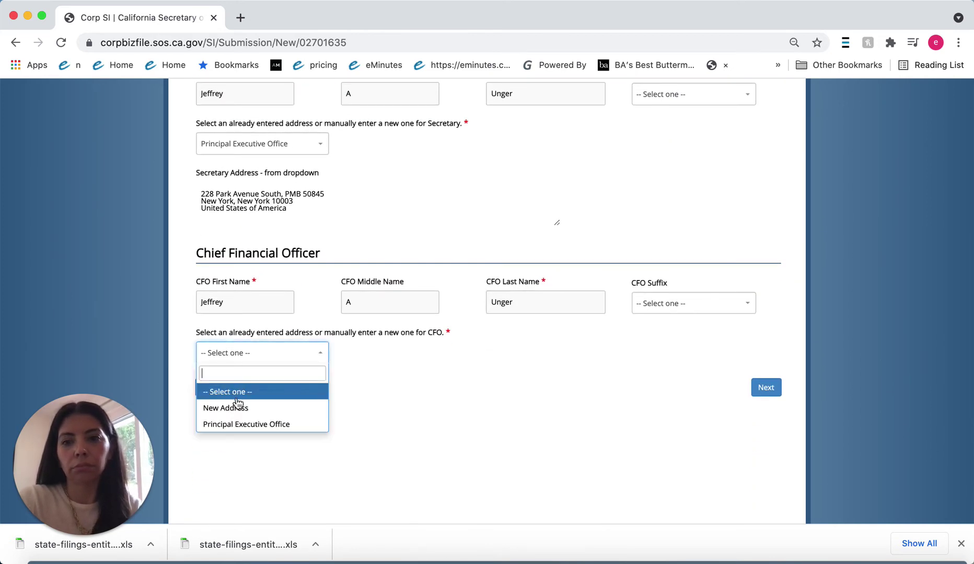
click(239, 424)
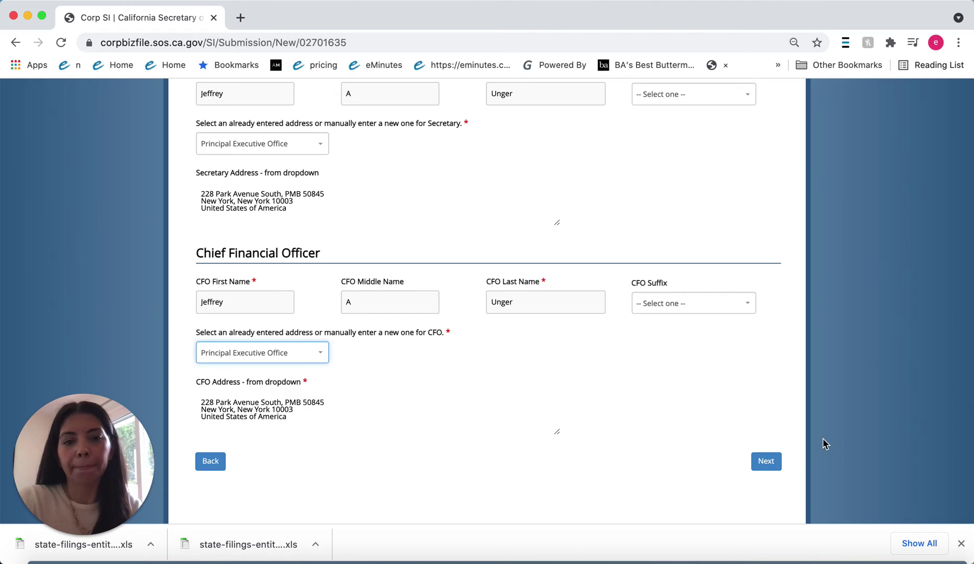
click(766, 462)
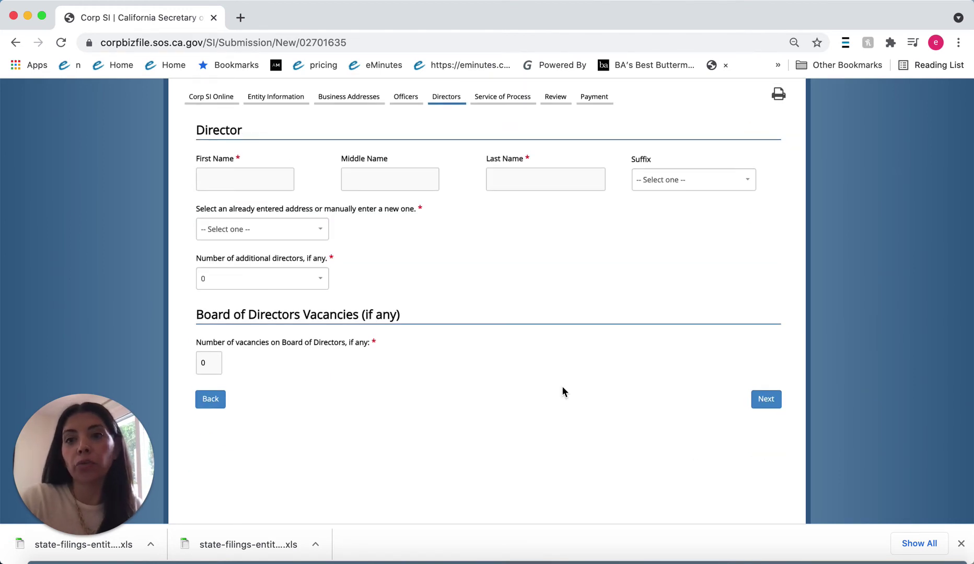
Step: Enter the officer's full name as director with the Principal Executive Office address
click(250, 180)
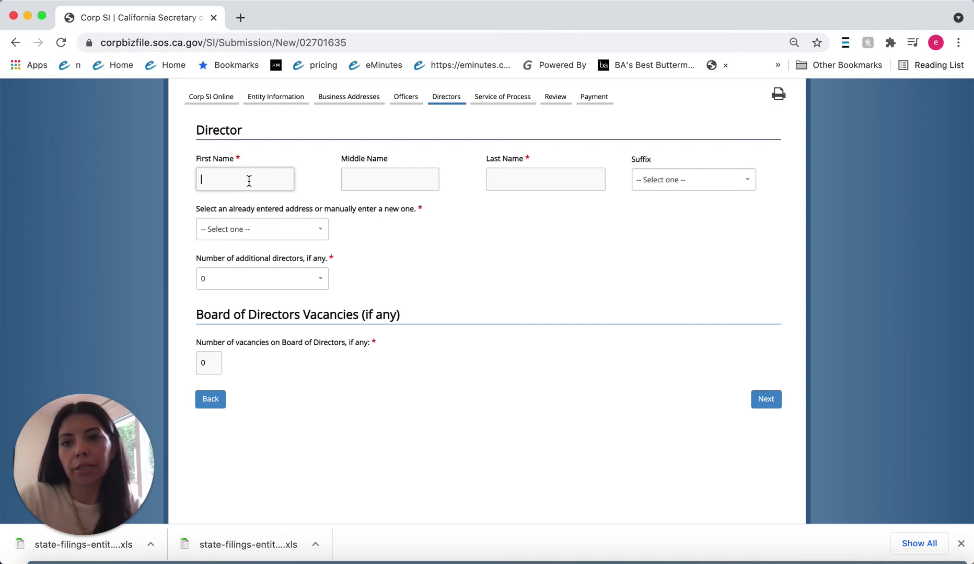
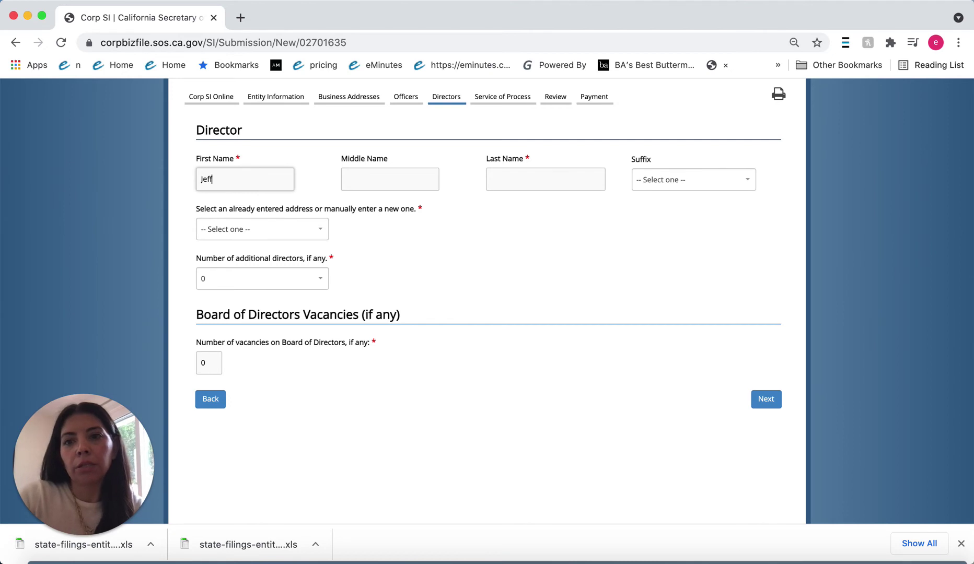
key(Tab)
key(Tab)
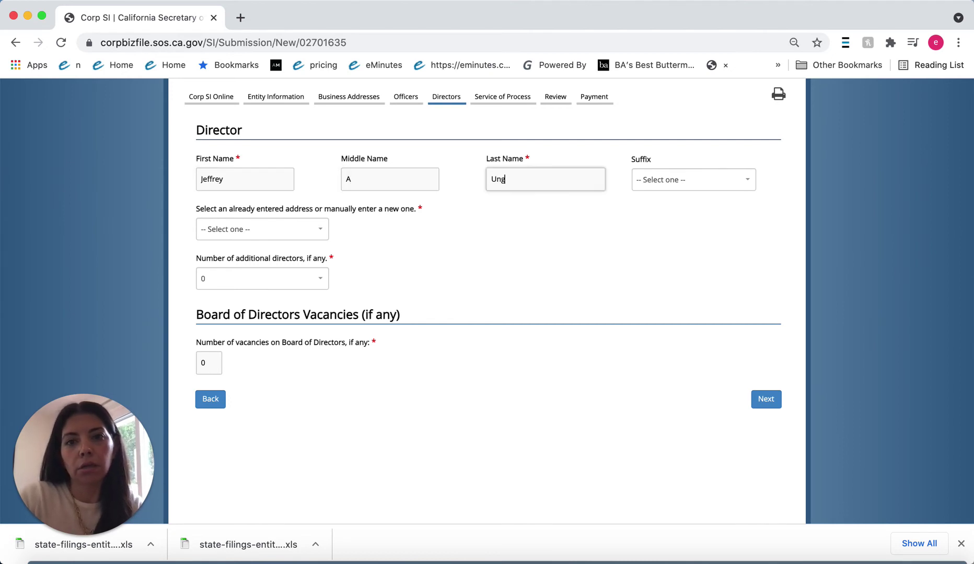
click(216, 233)
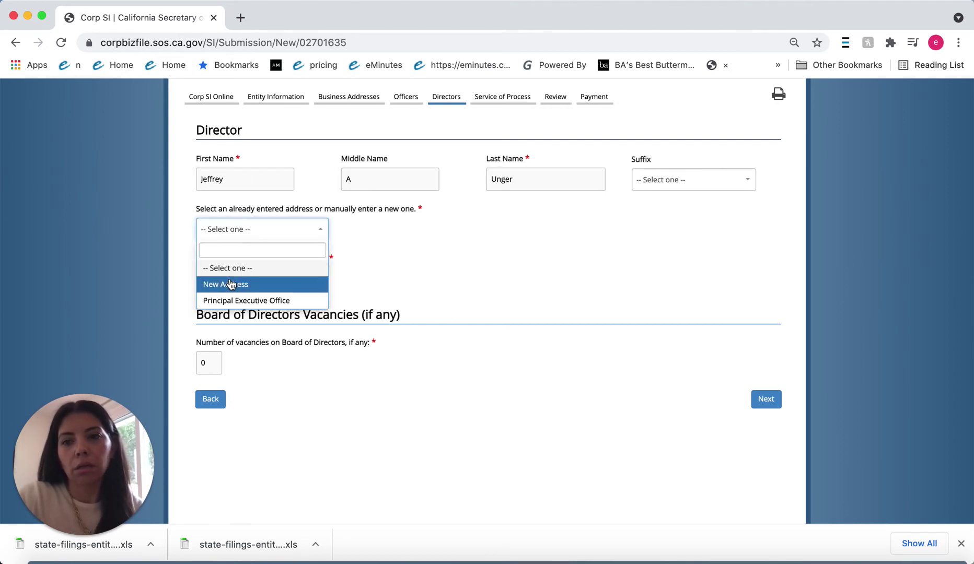
click(235, 302)
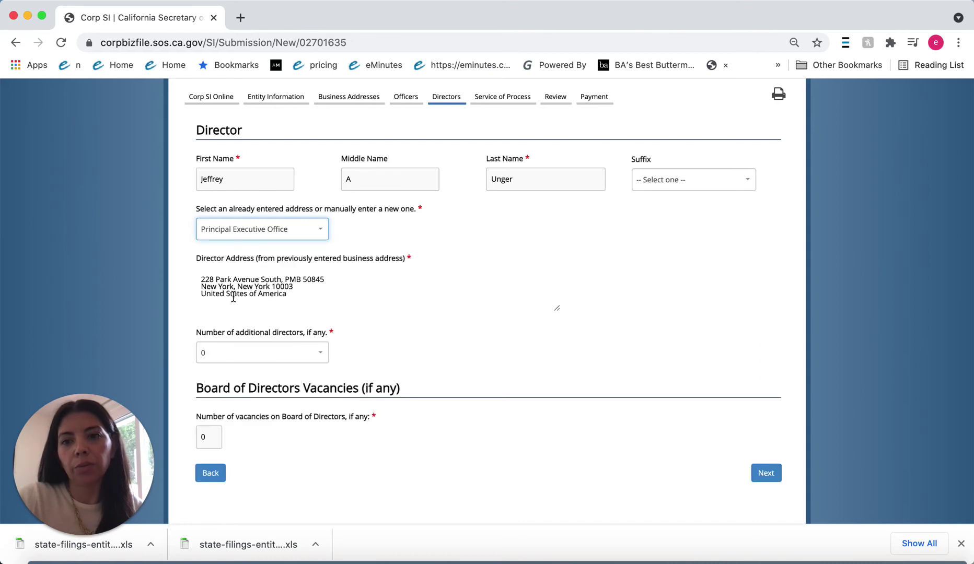
Step: Keep additional directors at 0 and continue to the agent for service of process
click(280, 360)
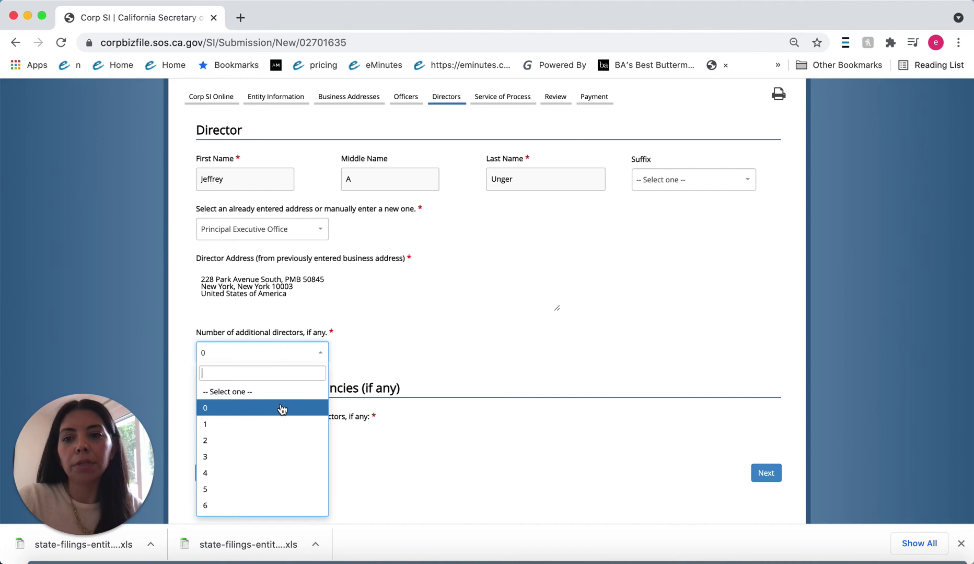
scroll(289, 414, down, 1)
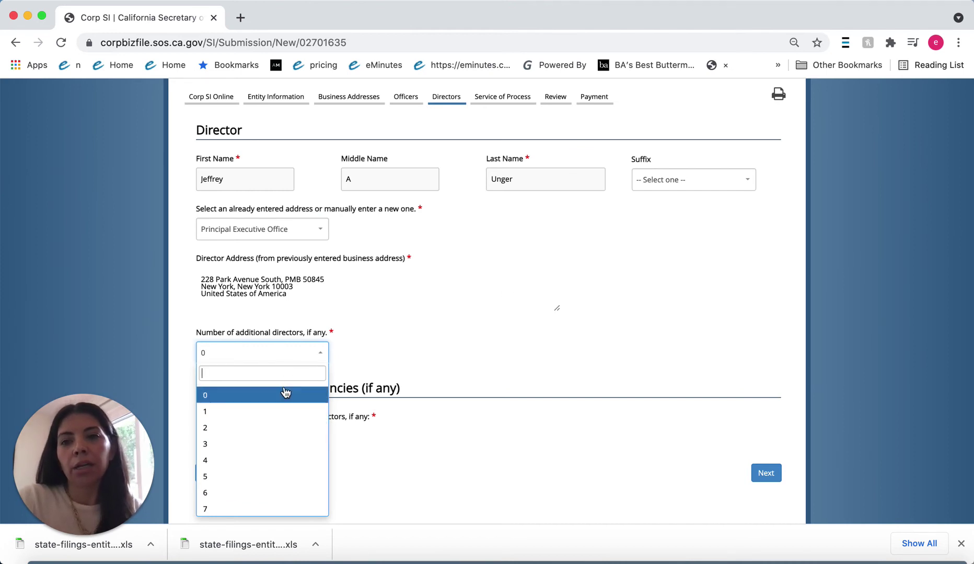
click(286, 393)
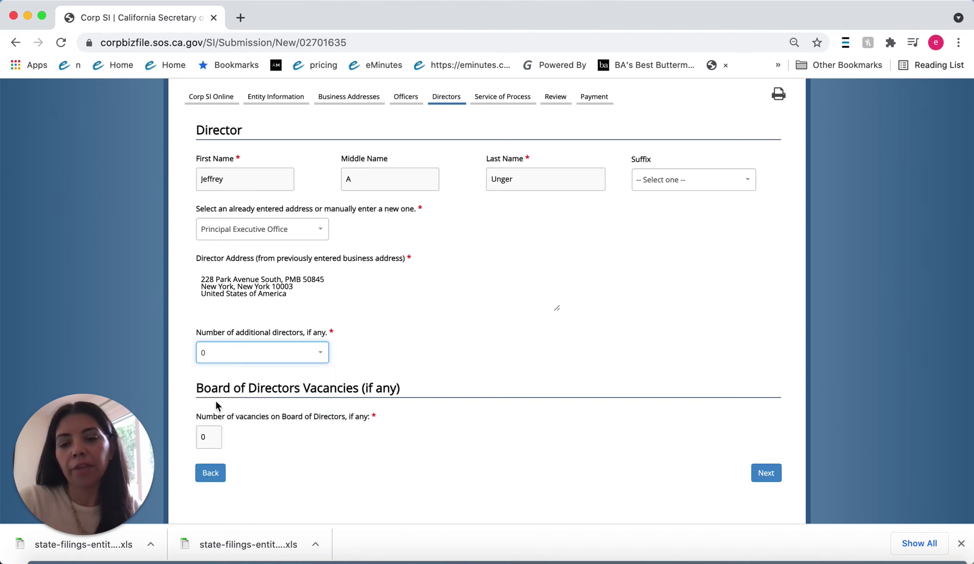
click(767, 474)
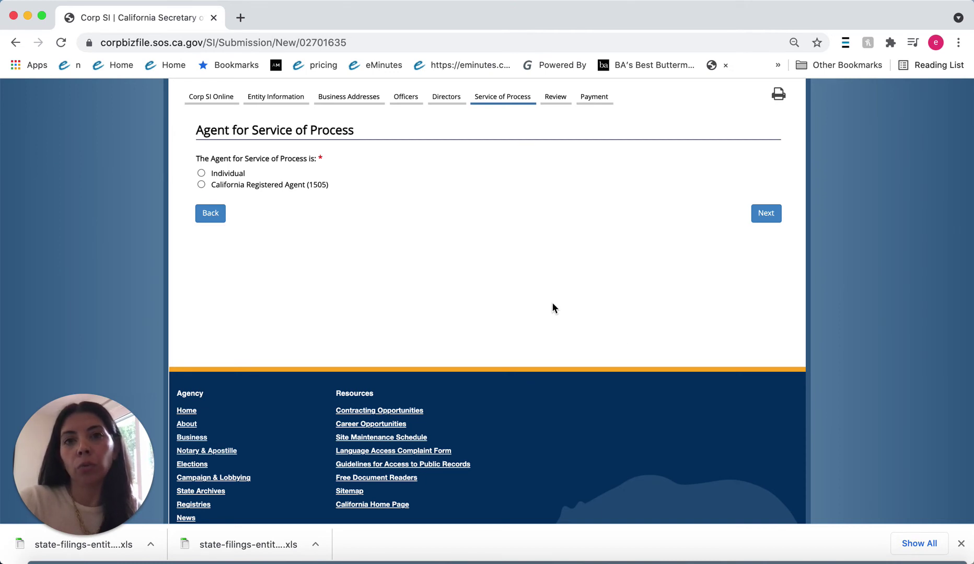
Step: Choose California Registered Agent (1505) and select ERESIDENTAGENT, INC. by searching 'eRe'
scroll(553, 308, up, 1)
scroll(553, 307, up, 1)
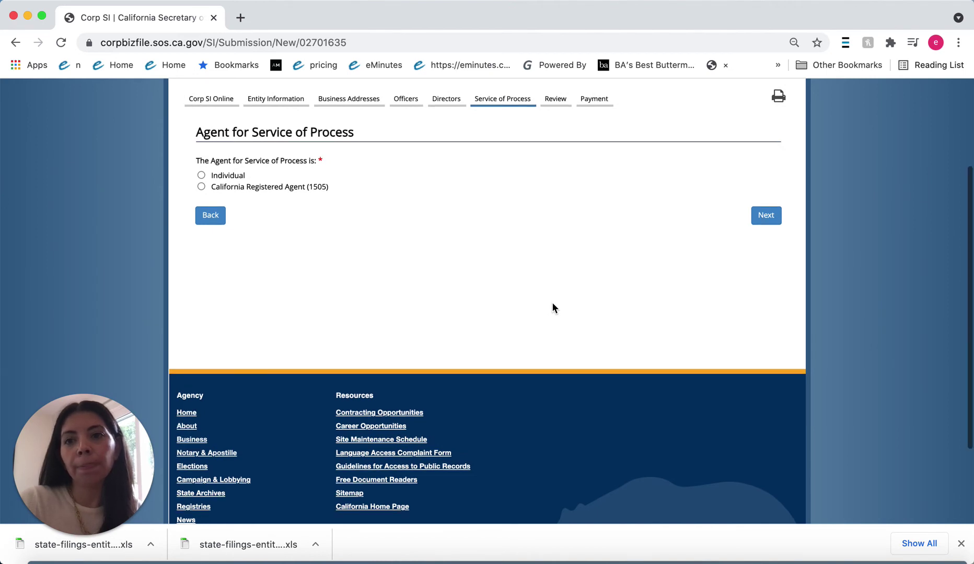
click(202, 176)
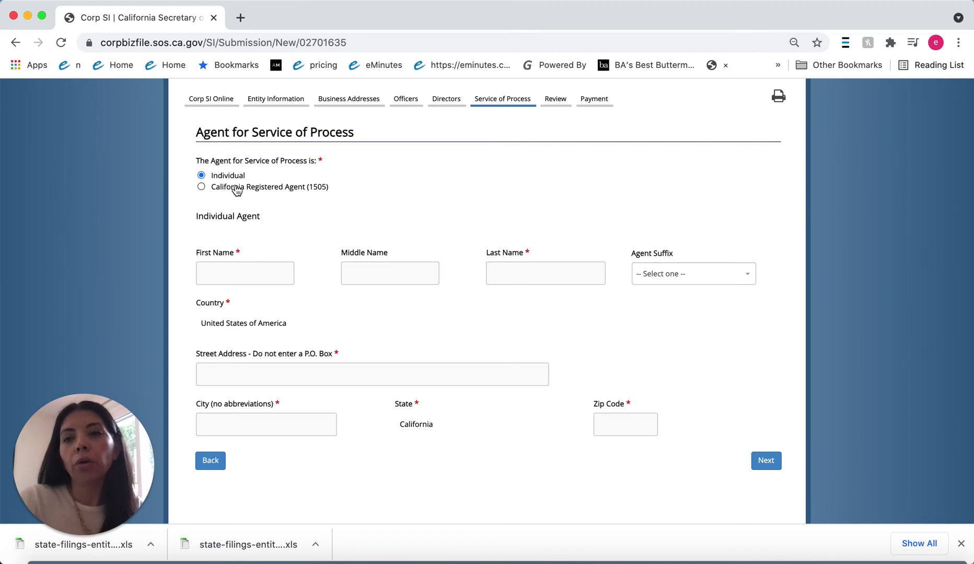
click(202, 188)
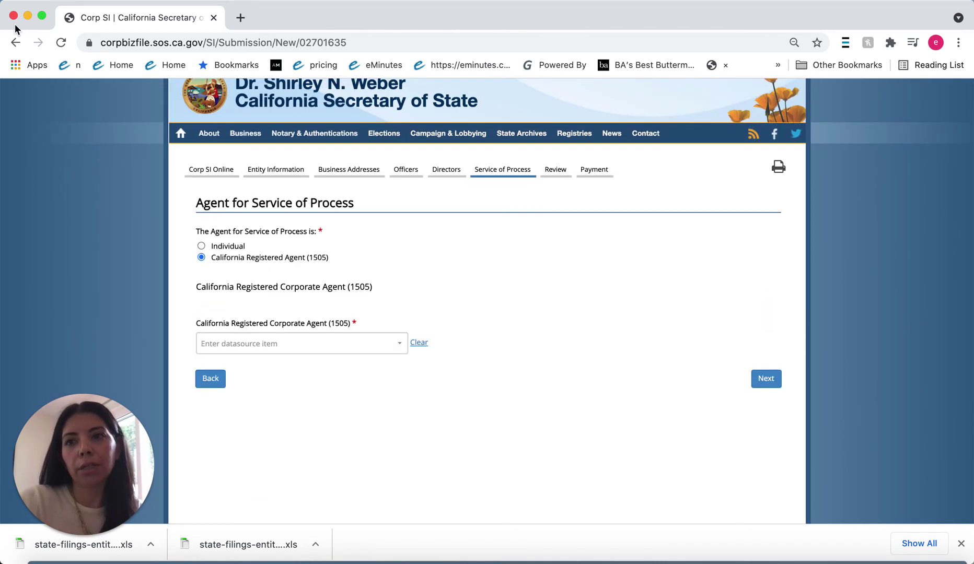
click(264, 342)
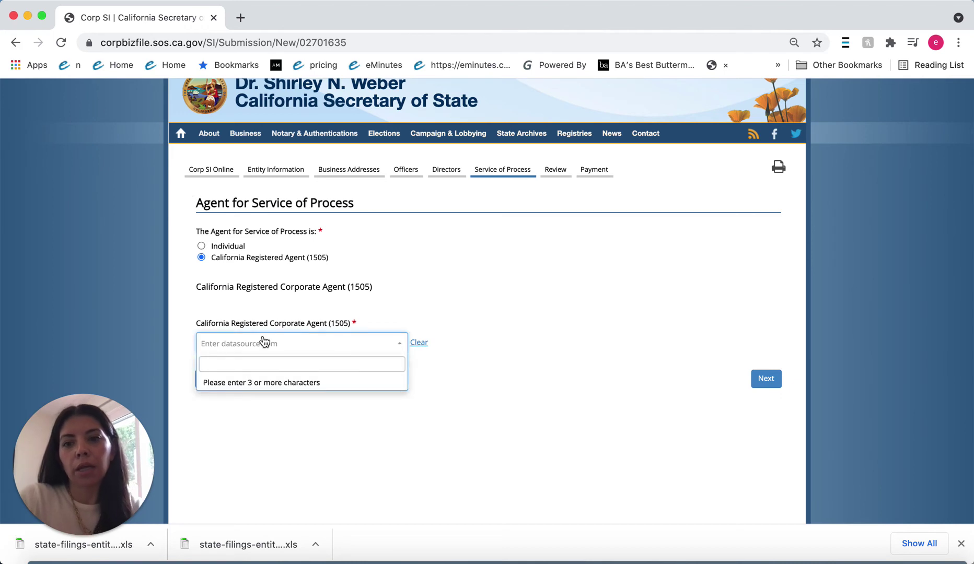
text(eResid)
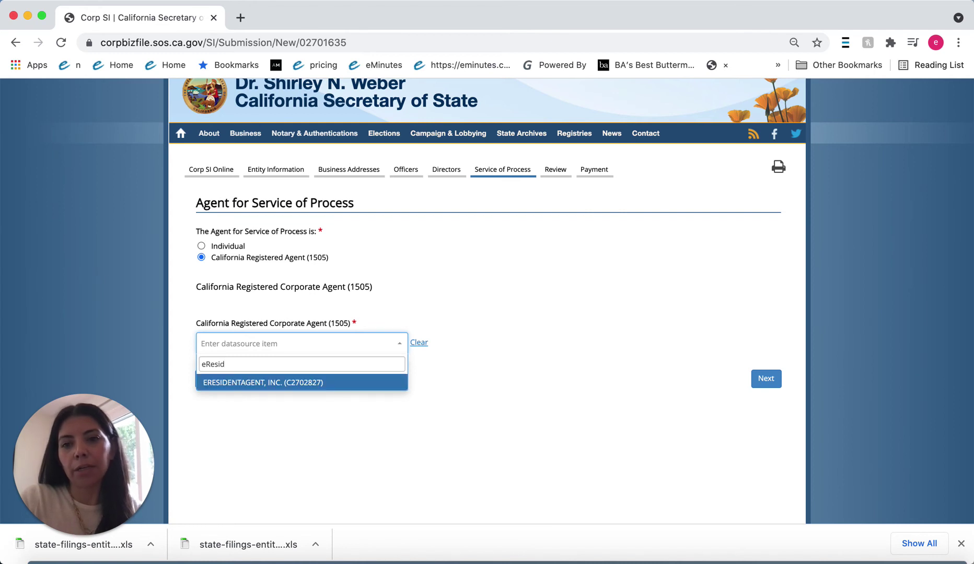
key(Return)
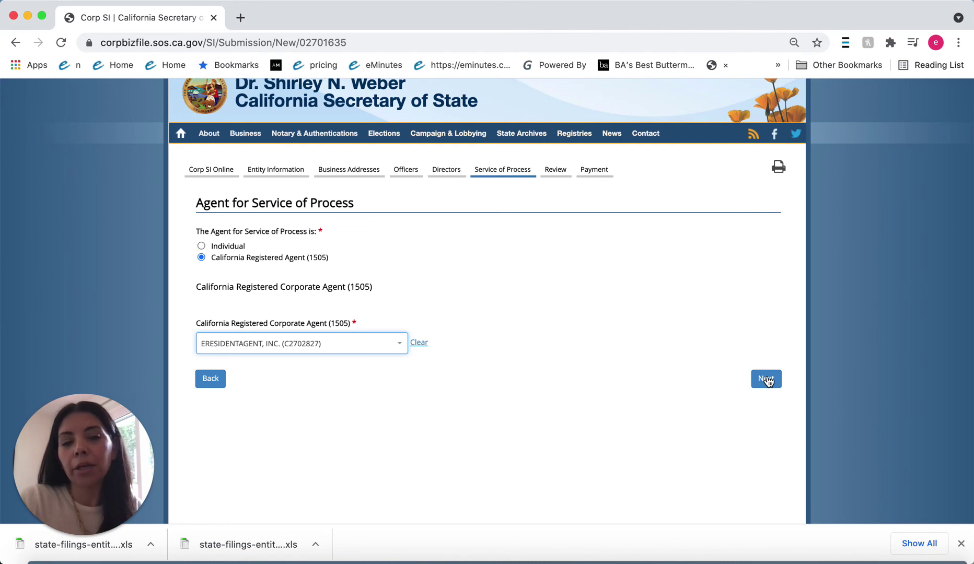
Step: On the submission review, set Type of Business to Law
click(767, 379)
scroll(767, 375, down, 5)
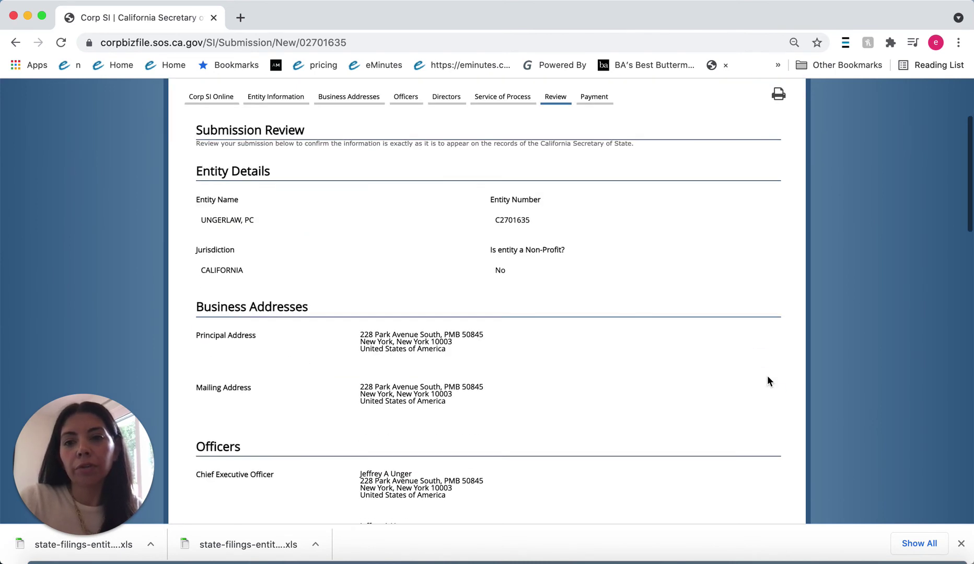
scroll(665, 350, down, 8)
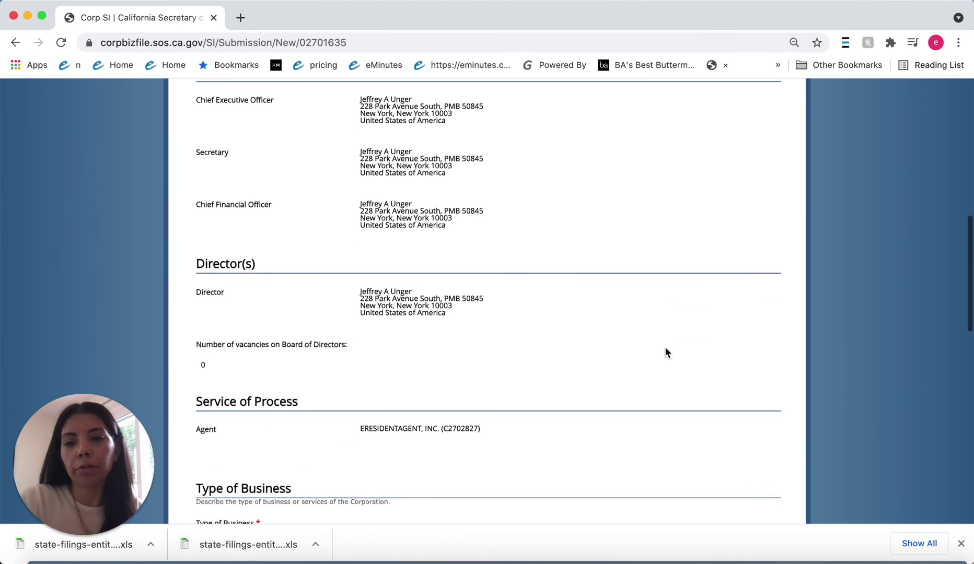
scroll(665, 352, down, 2)
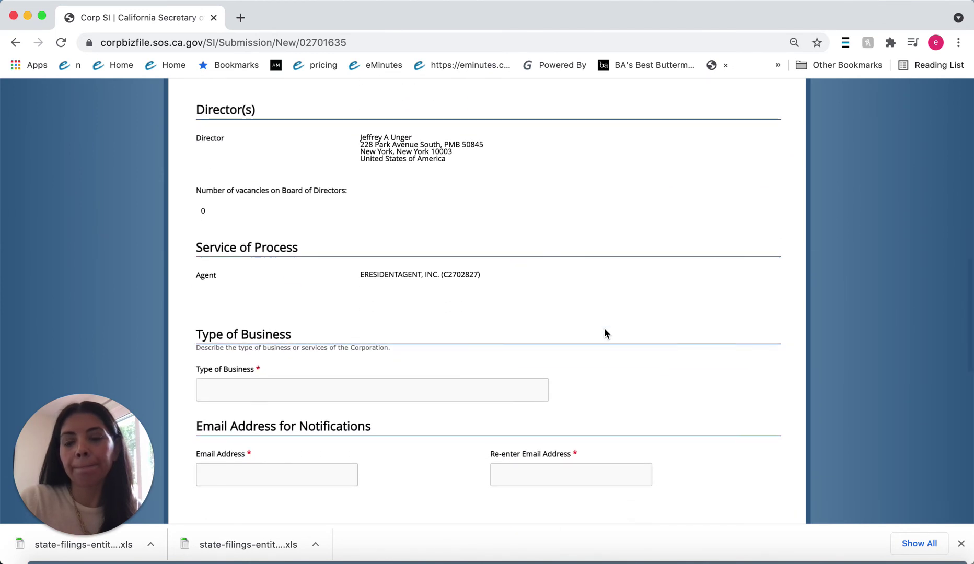
scroll(605, 333, down, 1)
click(364, 362)
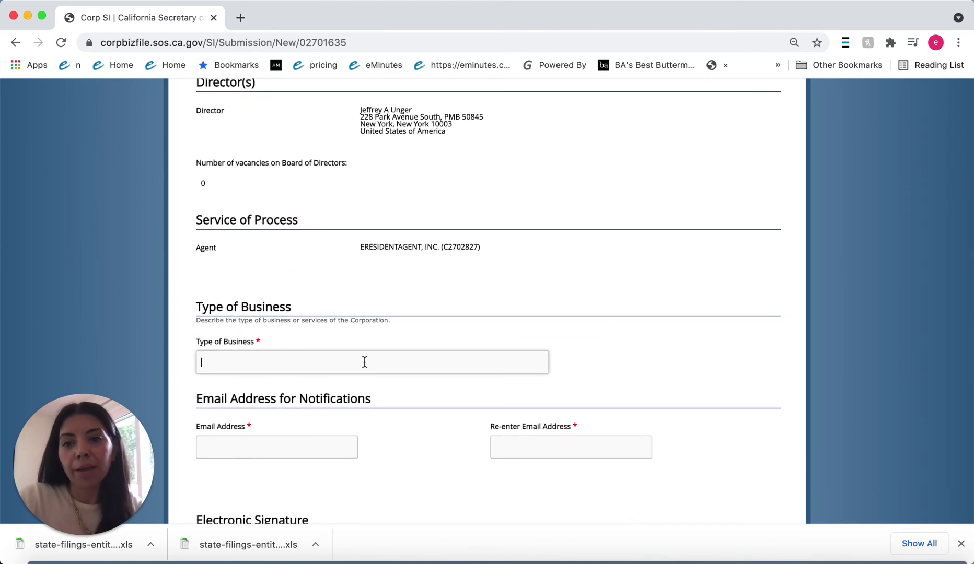
text(Law)
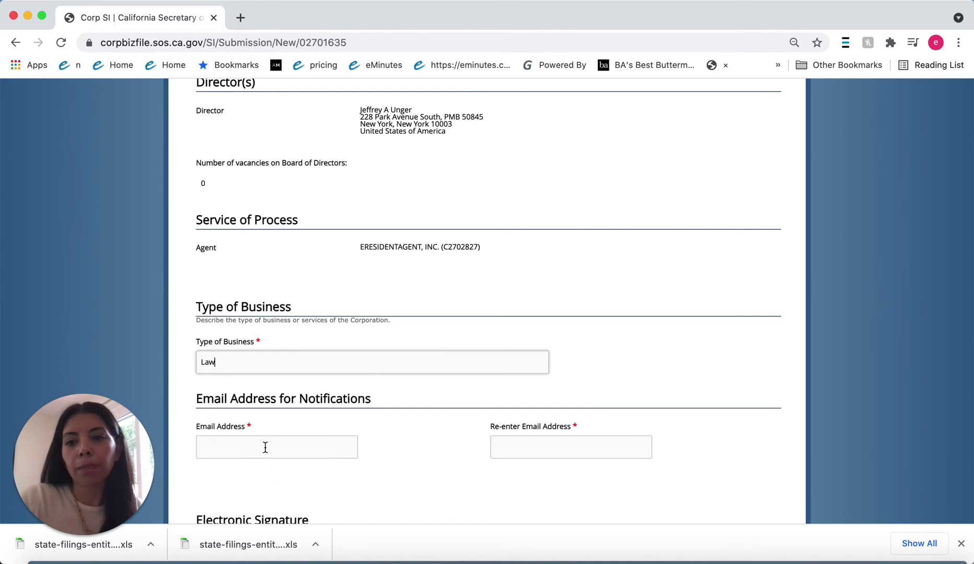
Step: Enter the notification e-mail address and move to its confirmation field
scroll(300, 433, down, 3)
click(258, 368)
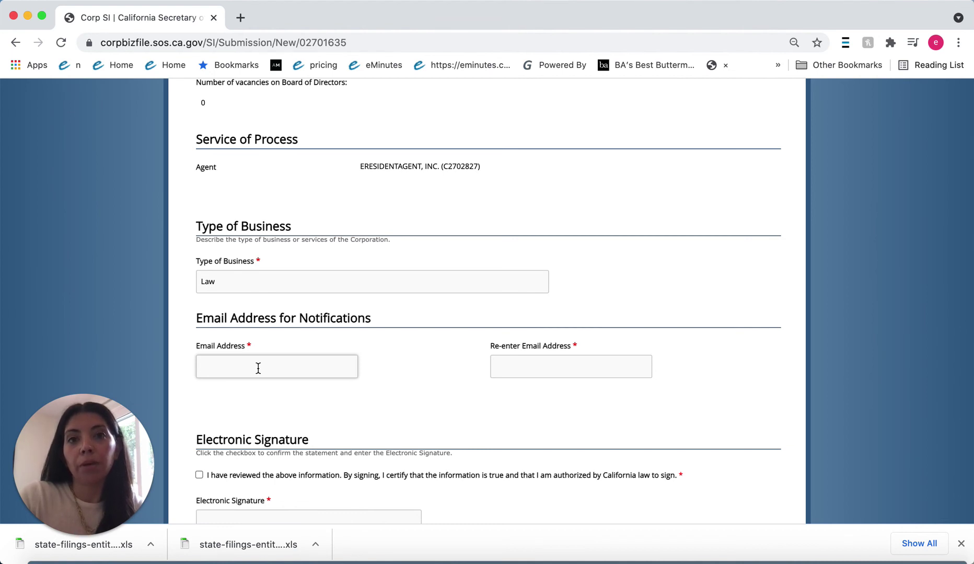
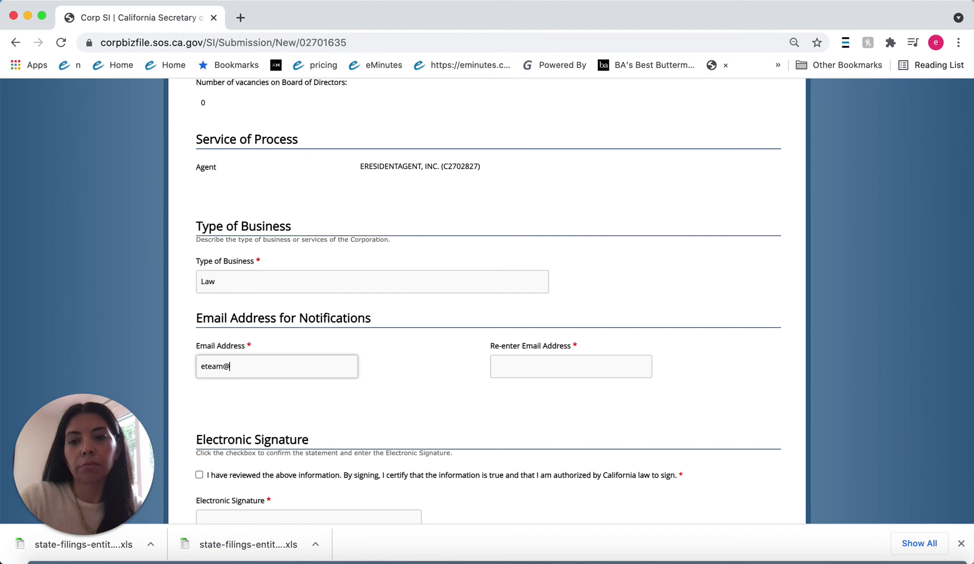
key(Tab)
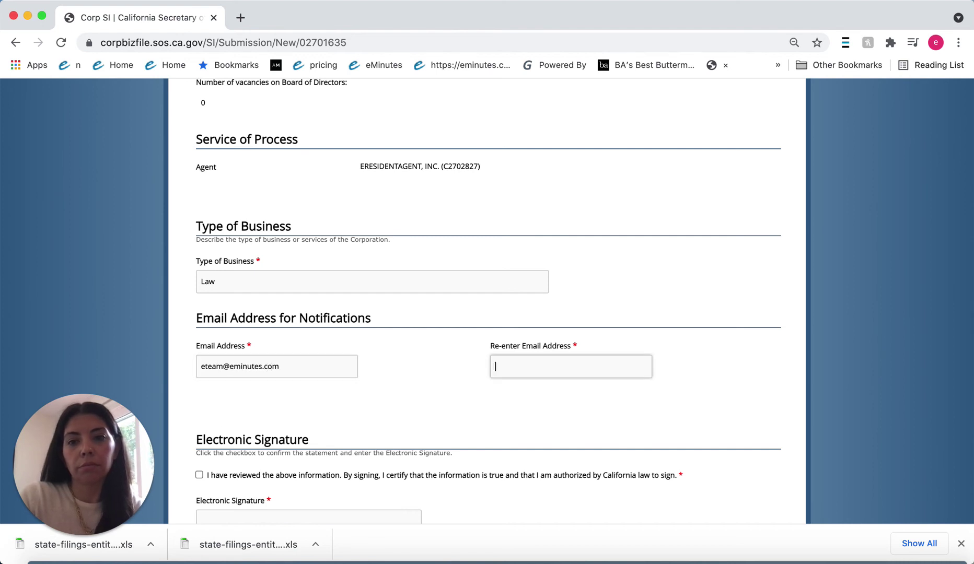
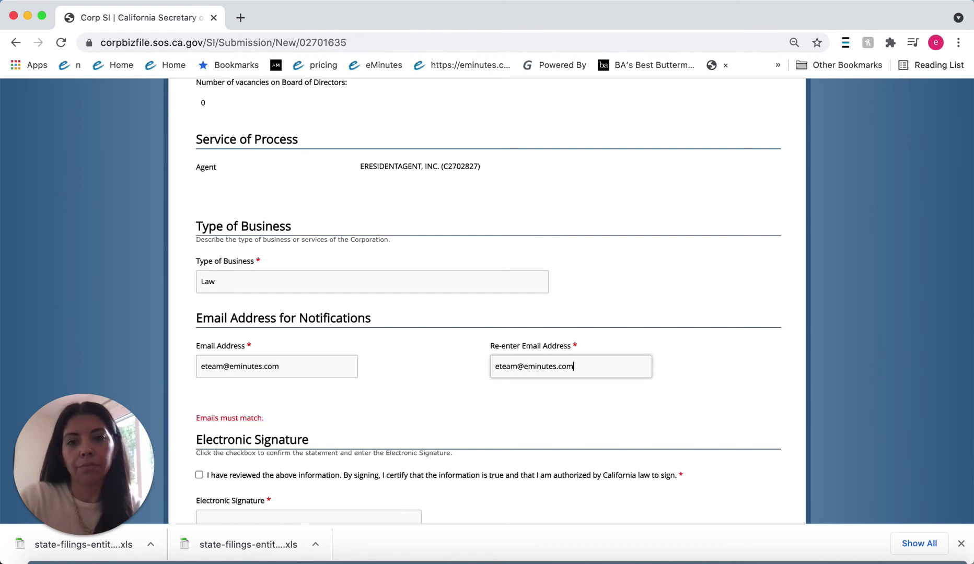
Step: Certify the information is true and type the signer's full name as the electronic signature
scroll(487, 301, down, 2)
scroll(180, 397, down, 3)
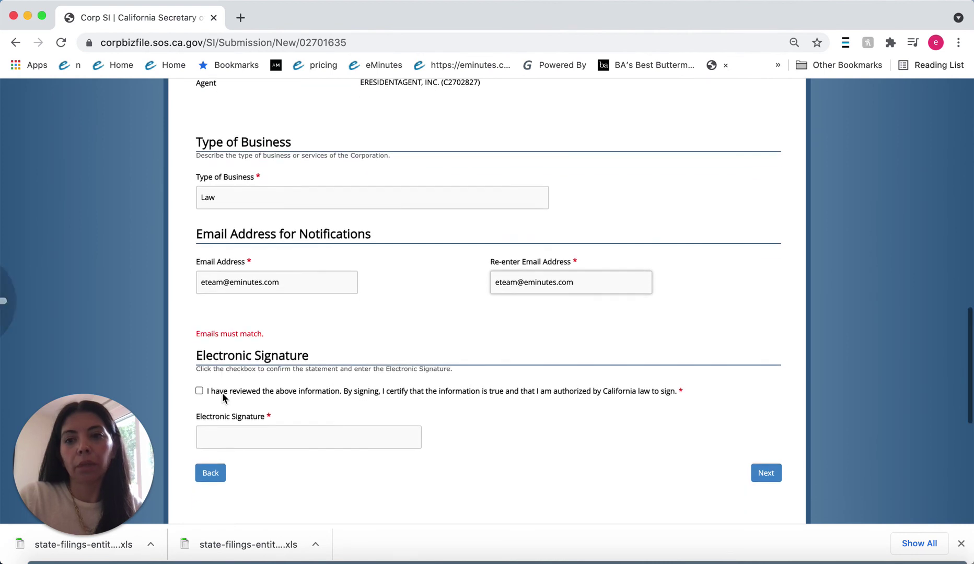
scroll(200, 369, up, 10)
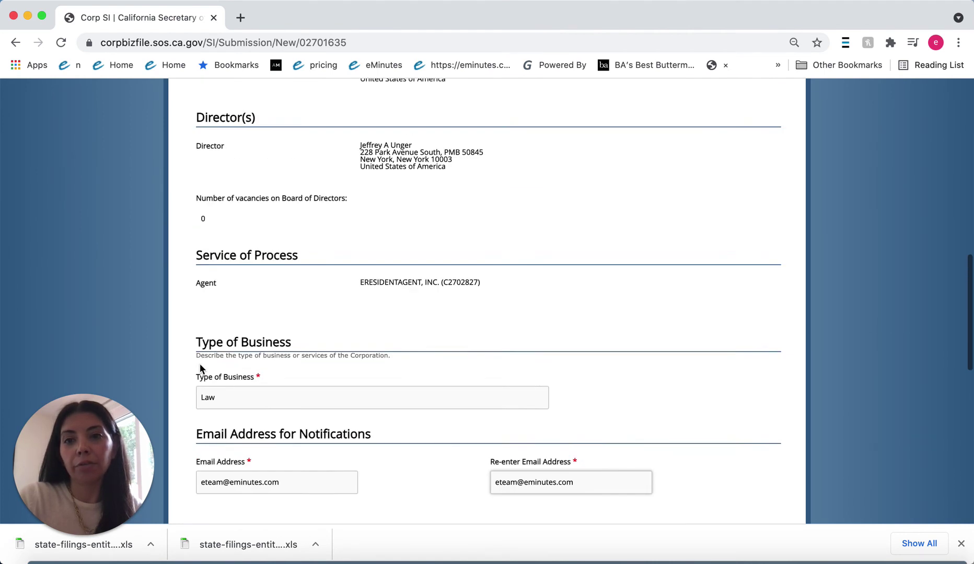
scroll(200, 368, down, 4)
scroll(200, 368, down, 9)
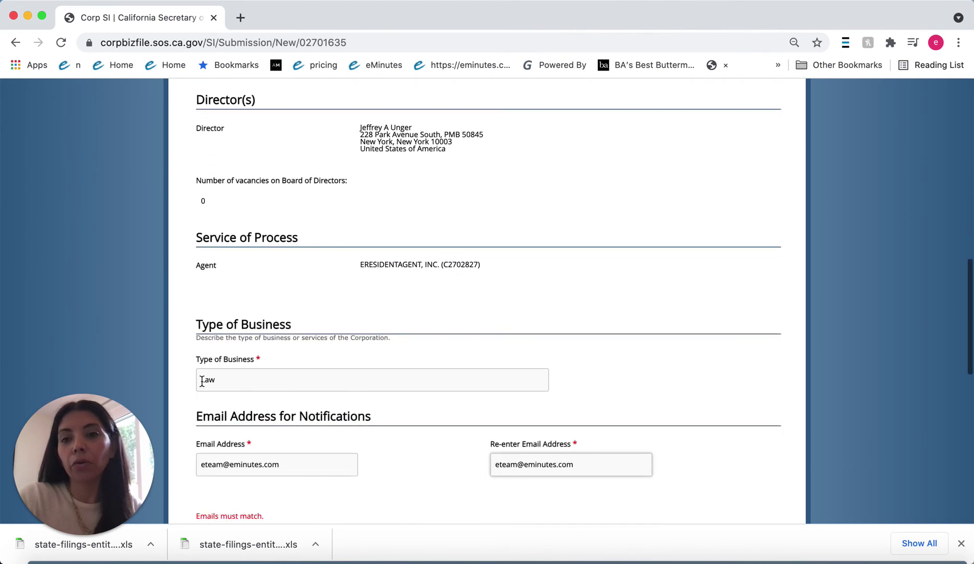
click(199, 464)
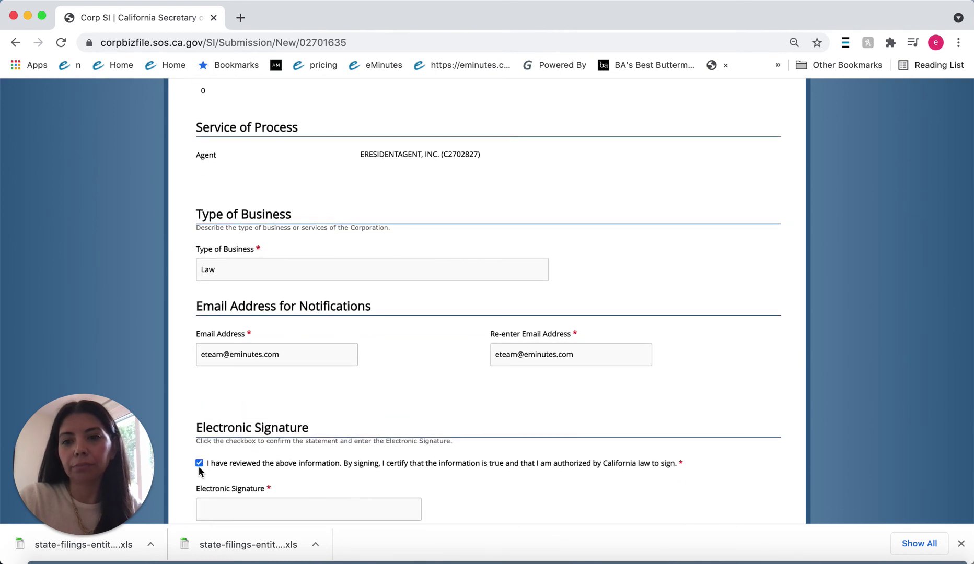
scroll(200, 463, down, 4)
click(216, 400)
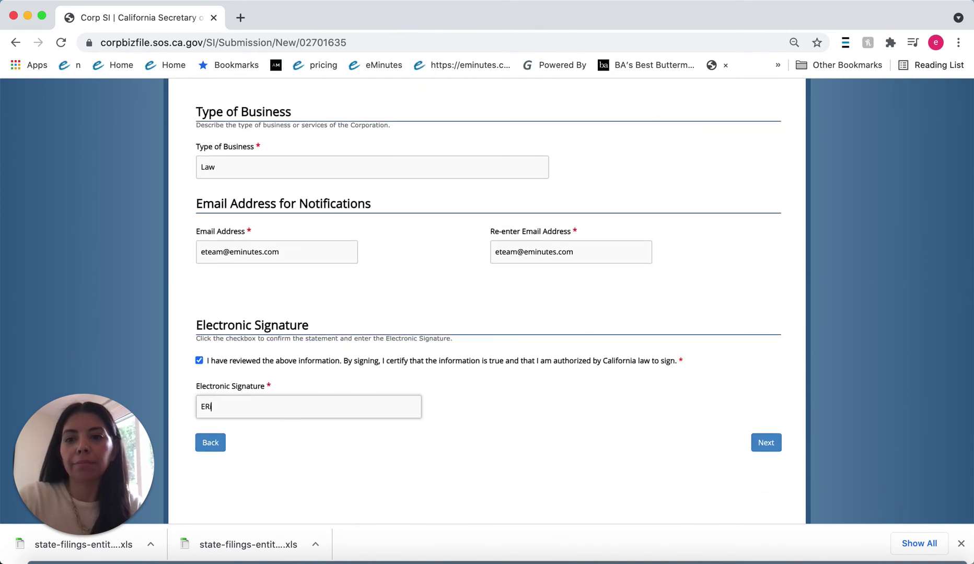
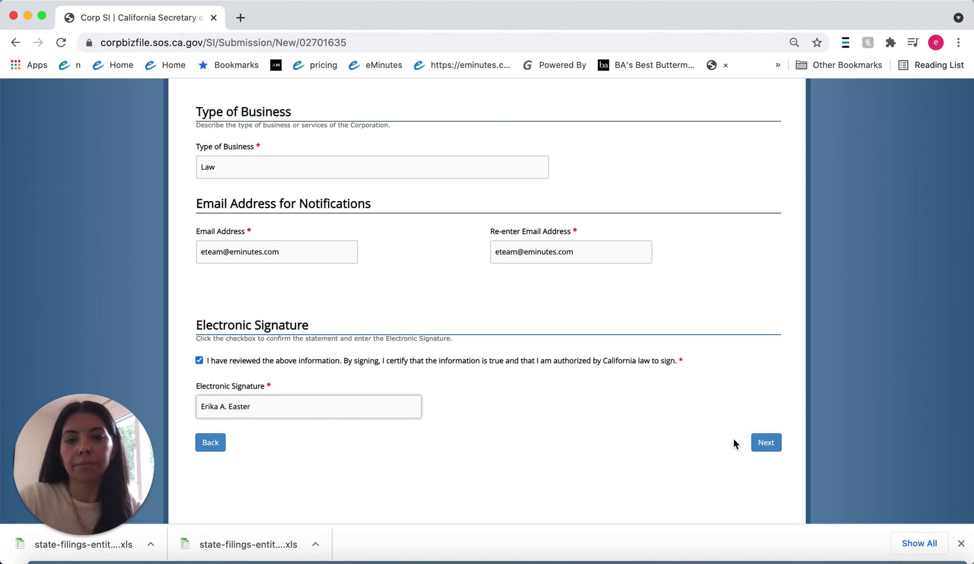
click(767, 442)
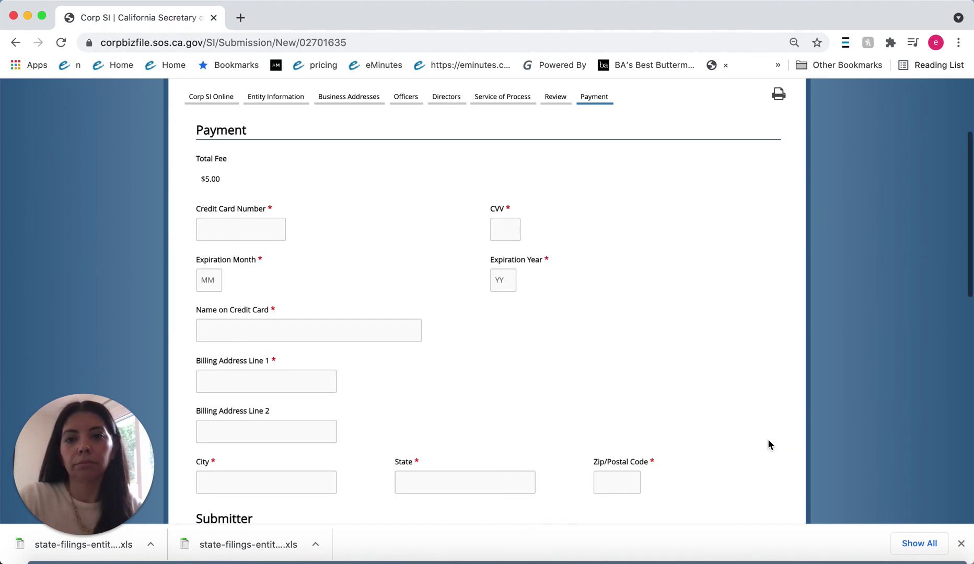
scroll(501, 320, down, 1)
scroll(500, 323, up, 1)
scroll(500, 323, down, 2)
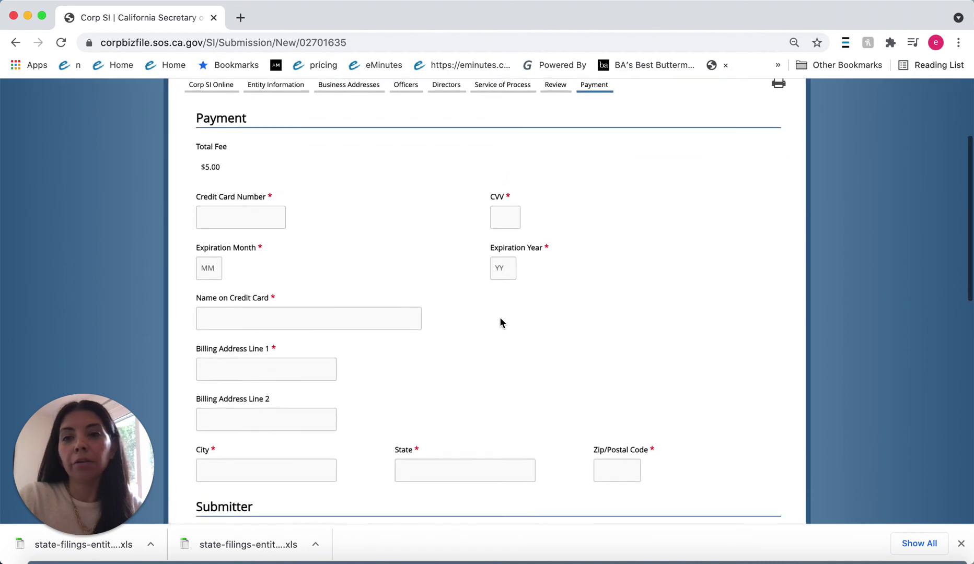
scroll(500, 323, up, 3)
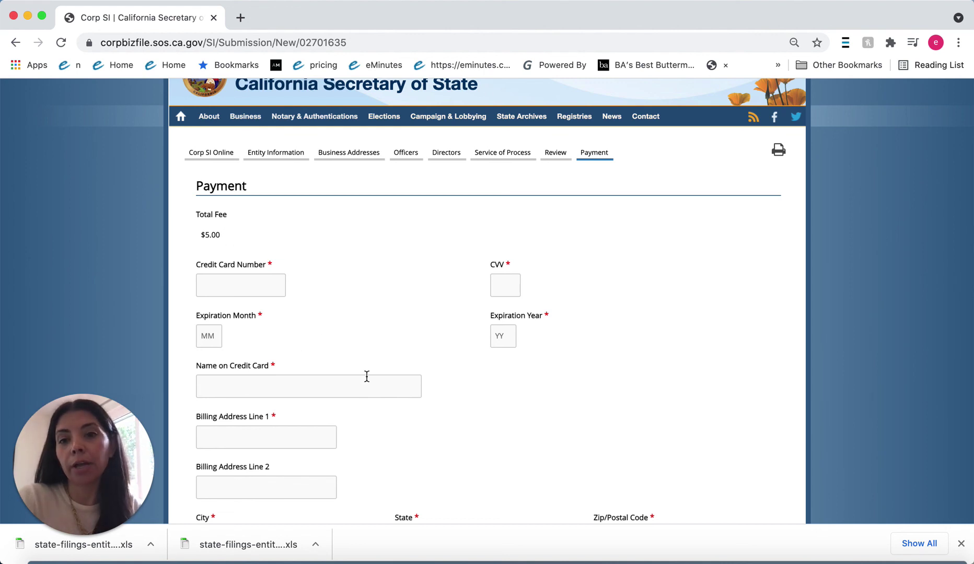
scroll(367, 376, down, 3)
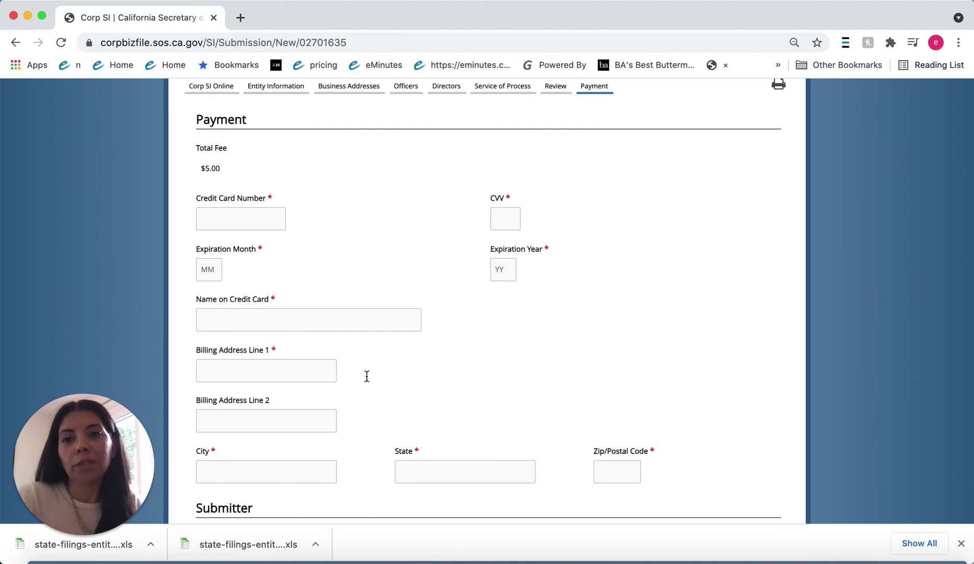
scroll(367, 376, down, 6)
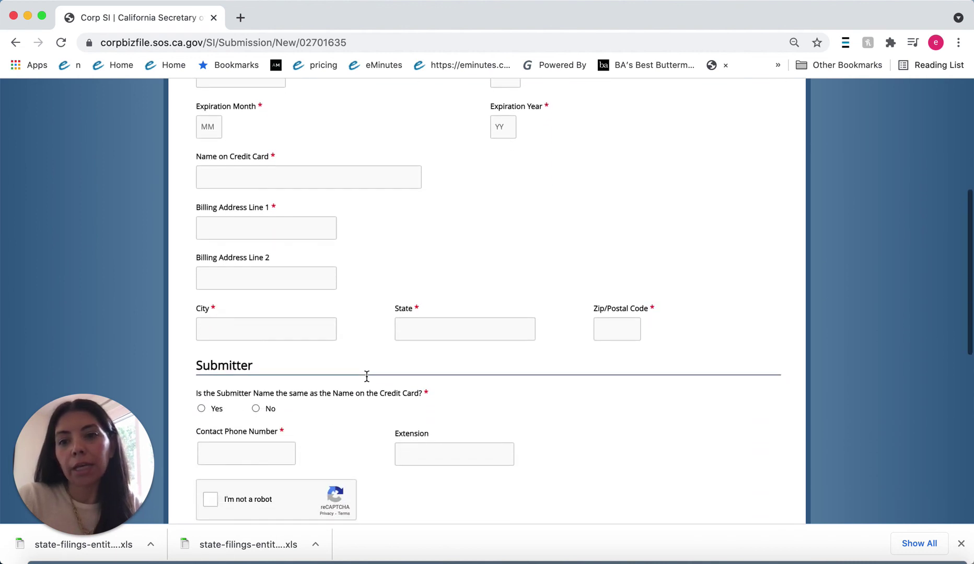
scroll(244, 363, down, 6)
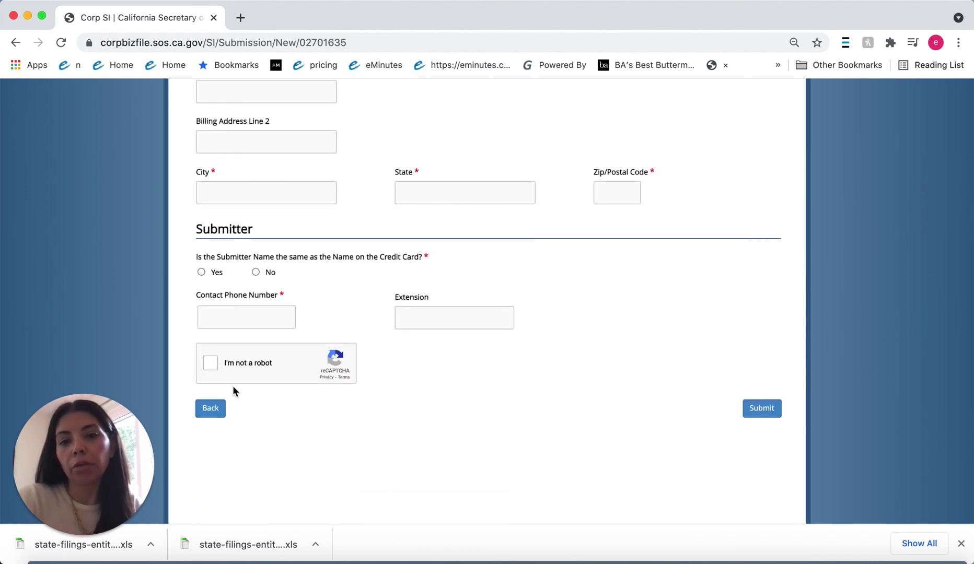